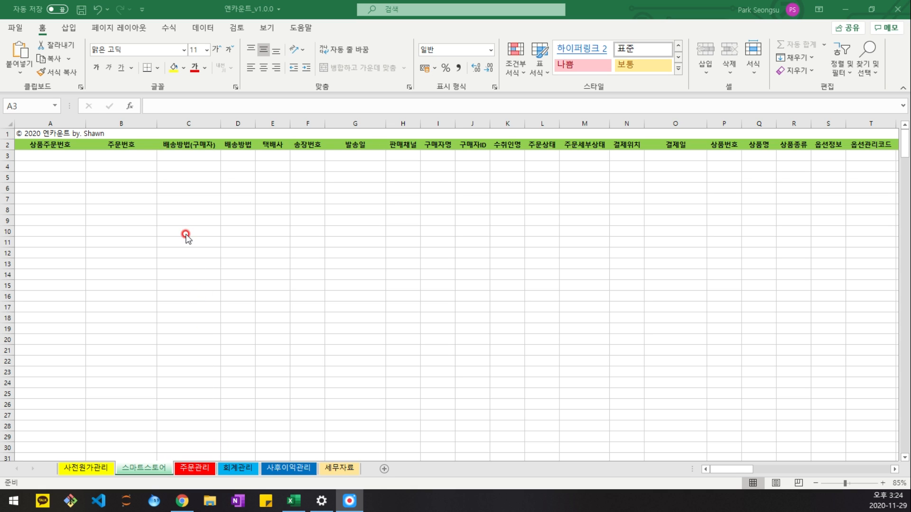
# Step: Look over the 주문관리 and 스마트스토어 sheets of the workbook
pyautogui.click(132, 157)
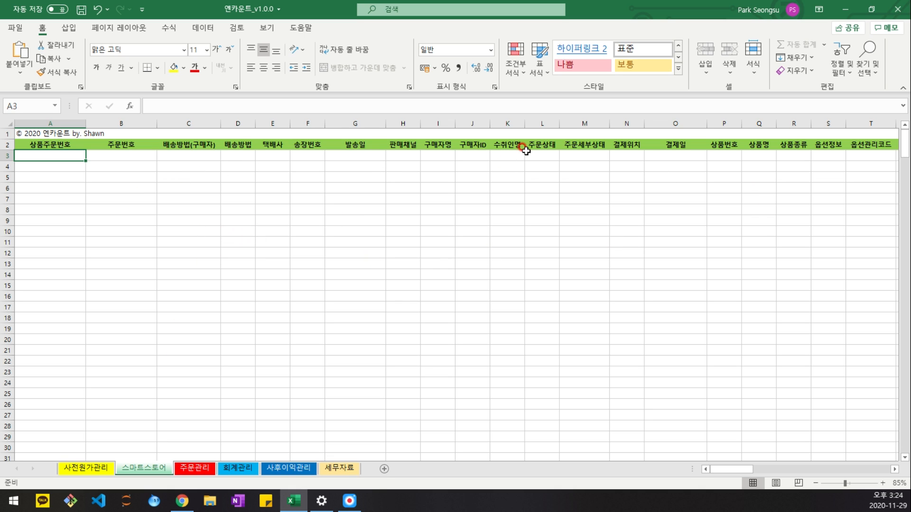
pyautogui.click(204, 469)
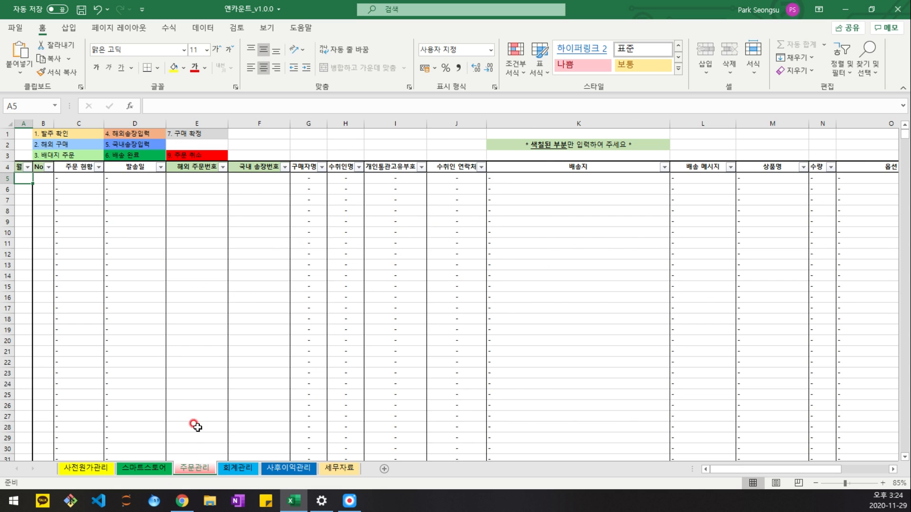
pyautogui.click(142, 469)
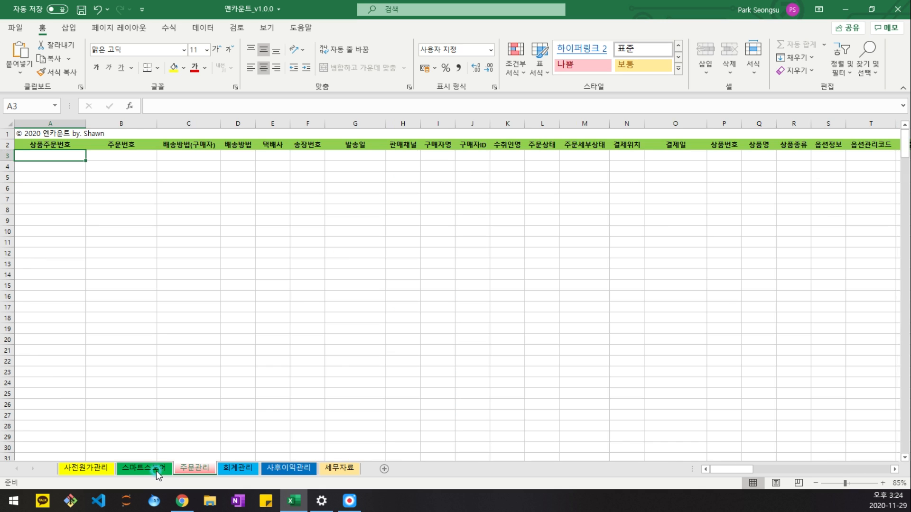
# Step: Restore the workbook window and open the downloaded 스마트스토어 order file from the desktop
pyautogui.moveTo(692, 6); pyautogui.dragTo(651, 263)
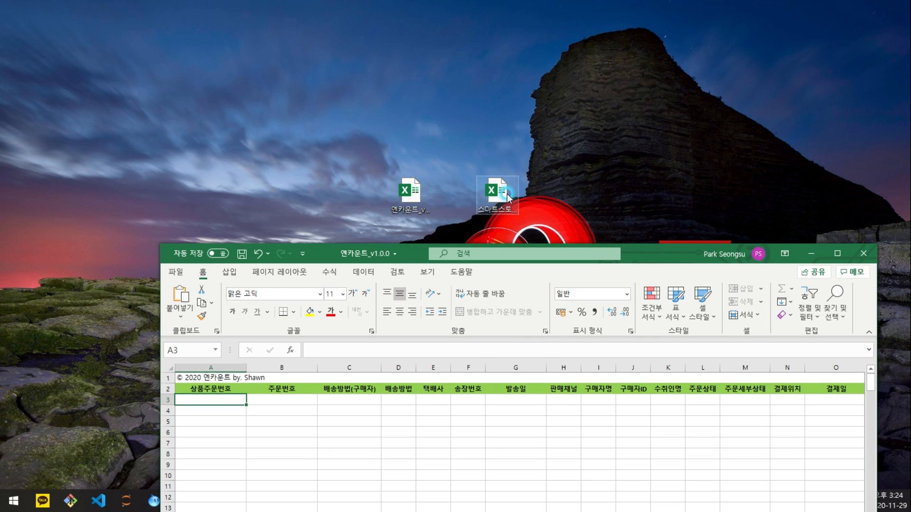
pyautogui.click(507, 194)
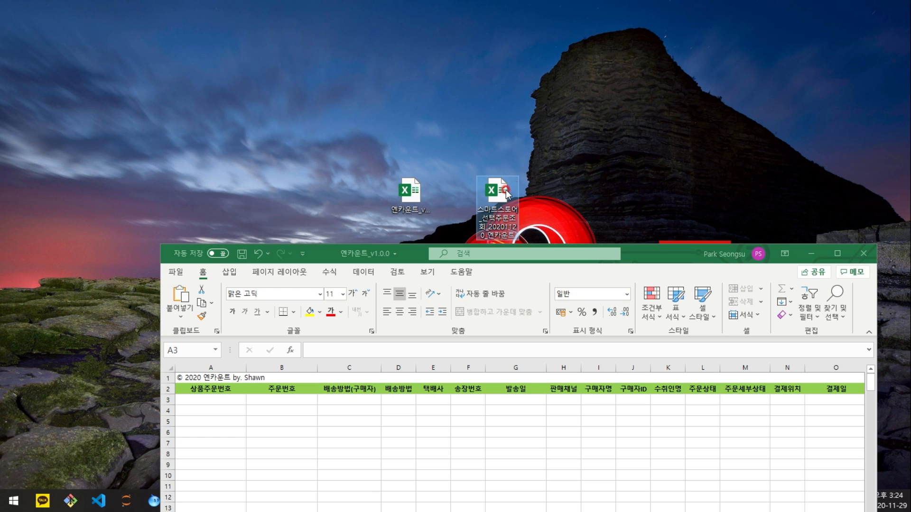
pyautogui.doubleClick(506, 194)
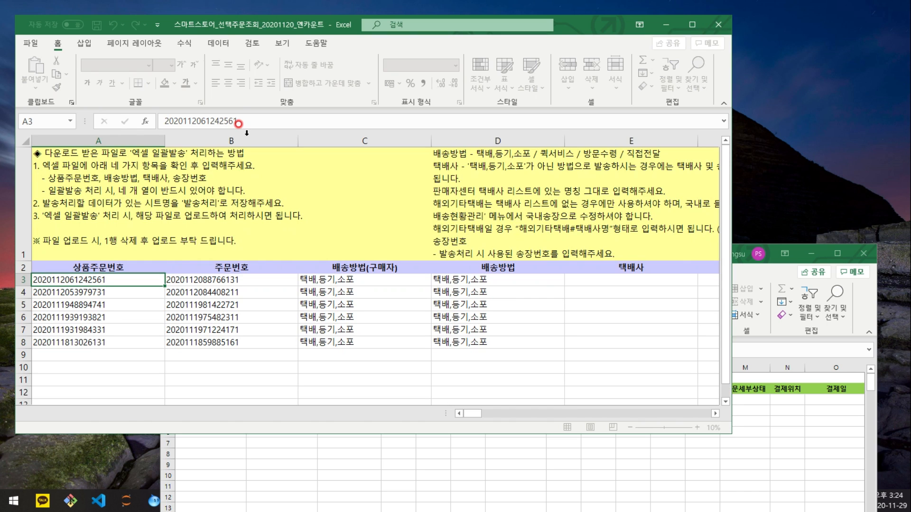
# Step: Maximize the order file and copy its six order rows 3–8
pyautogui.moveTo(225, 25); pyautogui.dragTo(224, 1)
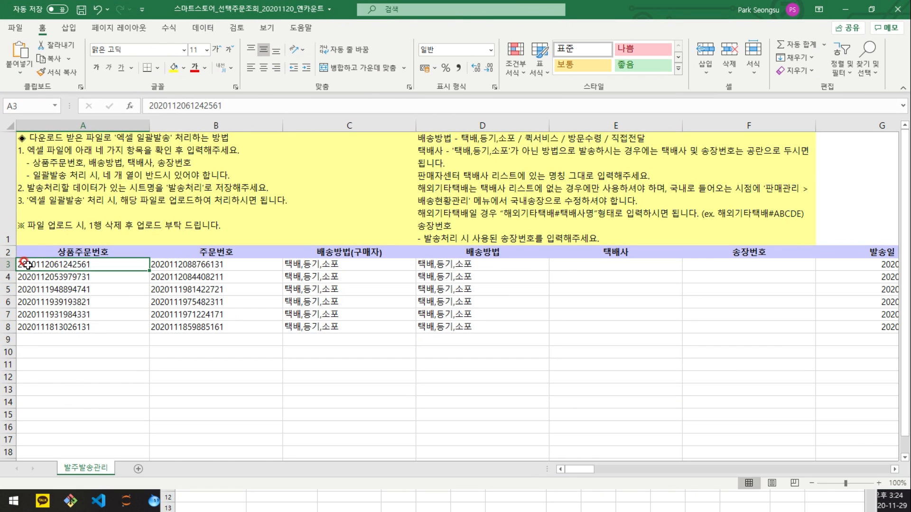
pyautogui.moveTo(8, 264); pyautogui.dragTo(9, 327)
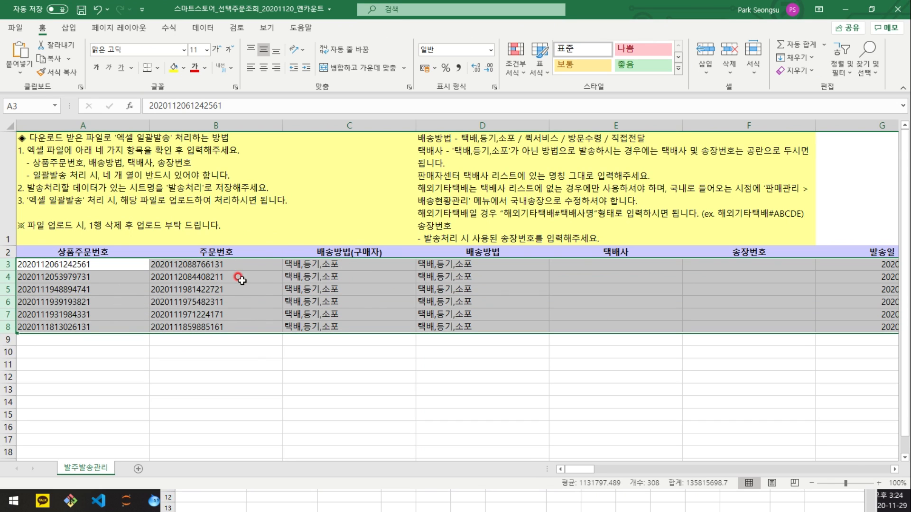
pyautogui.hotkey('ctrl', 'c')
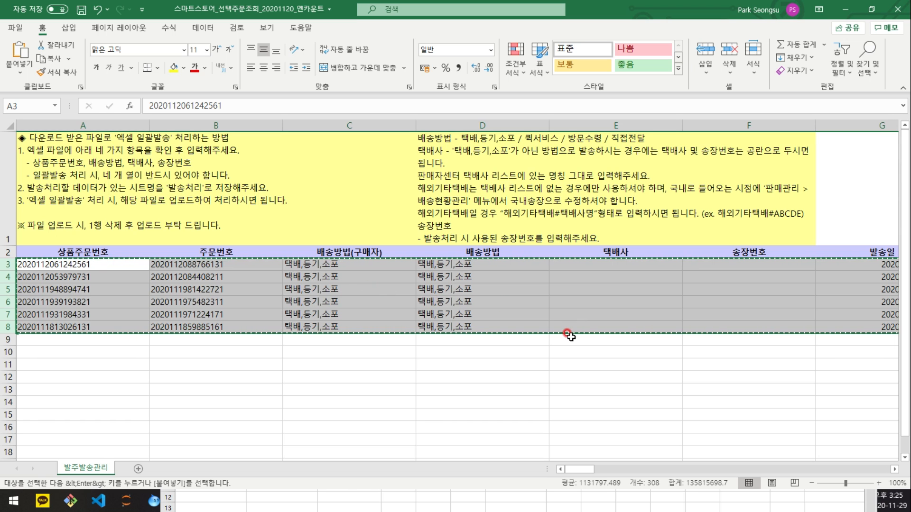
pyautogui.moveTo(588, 470); pyautogui.dragTo(614, 472)
pyautogui.moveTo(547, 473); pyautogui.dragTo(540, 468)
# Step: Minimize the order file, maximize the 엔카운트 workbook and select cell A3
pyautogui.click(845, 10)
pyautogui.moveTo(664, 252); pyautogui.dragTo(667, 4)
pyautogui.click(45, 160)
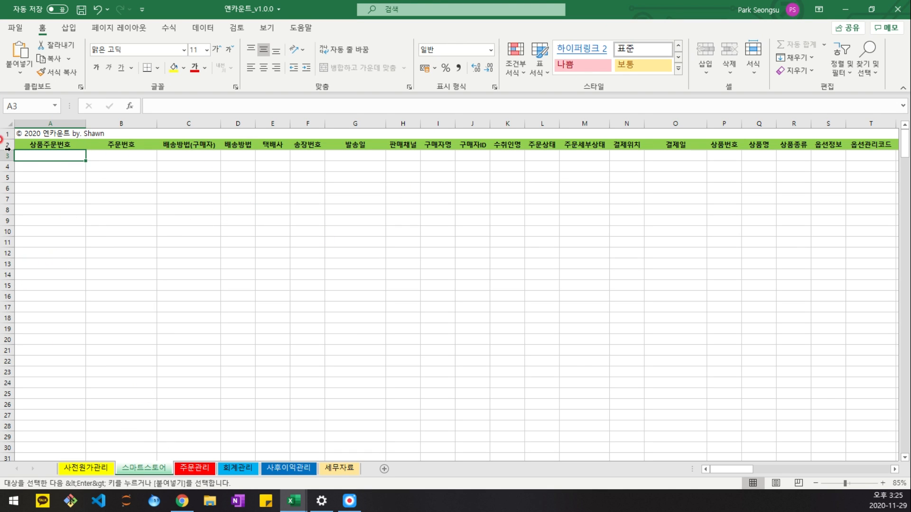
# Step: Paste the copied orders into A3 as values only, dismissing a second paste menu at A9
pyautogui.rightClick(50, 153)
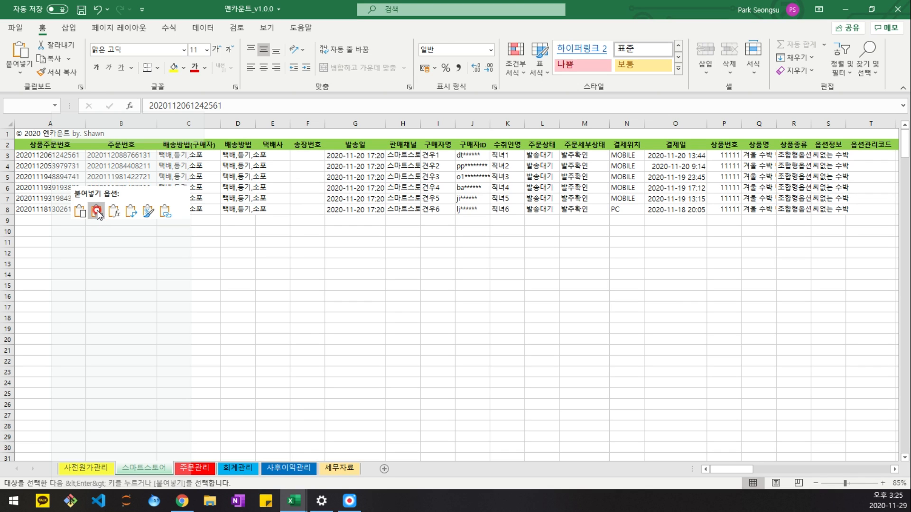
pyautogui.click(97, 214)
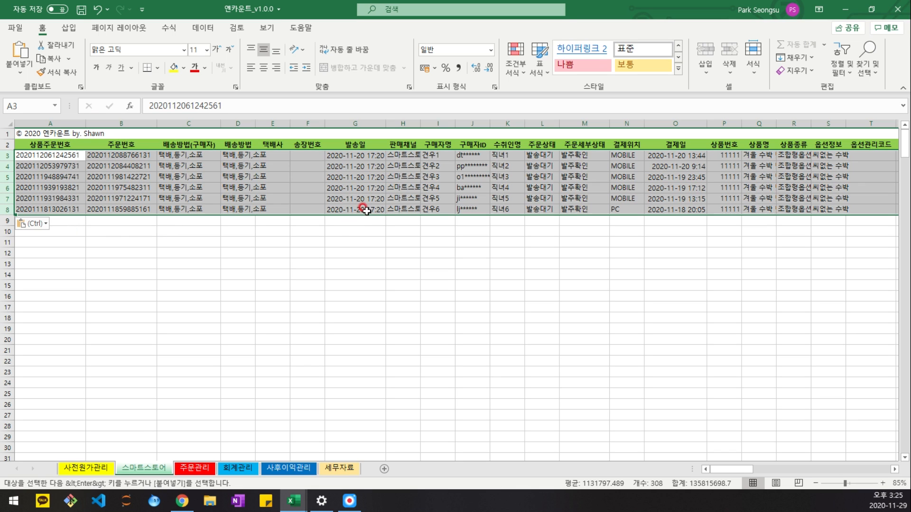
pyautogui.click(64, 223)
pyautogui.rightClick(67, 223)
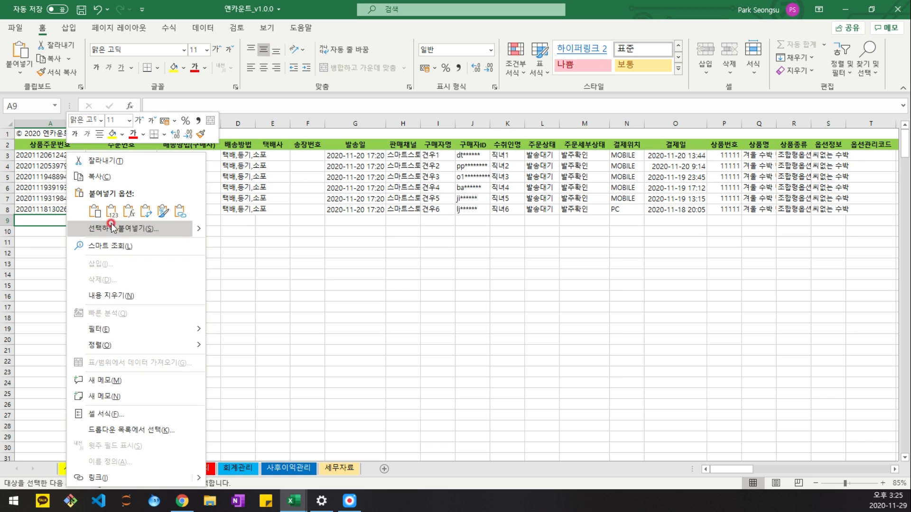
pyautogui.click(110, 211)
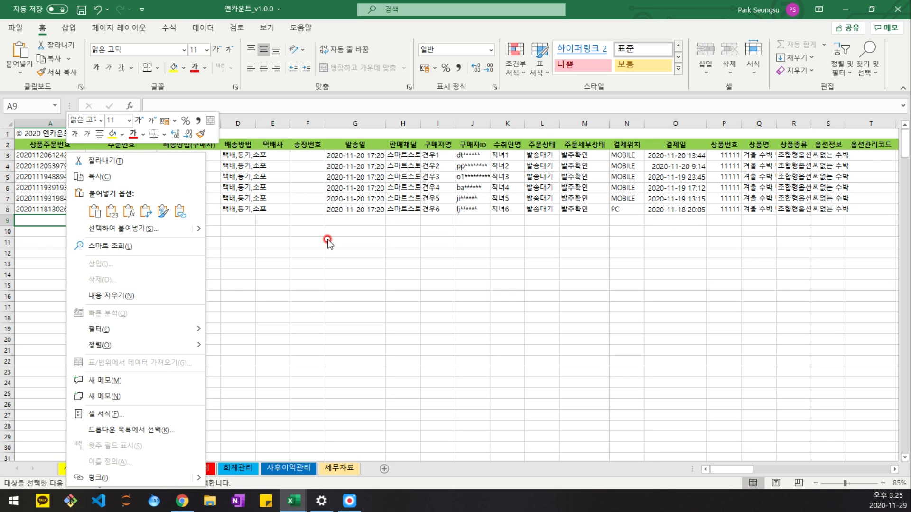
pyautogui.click(327, 239)
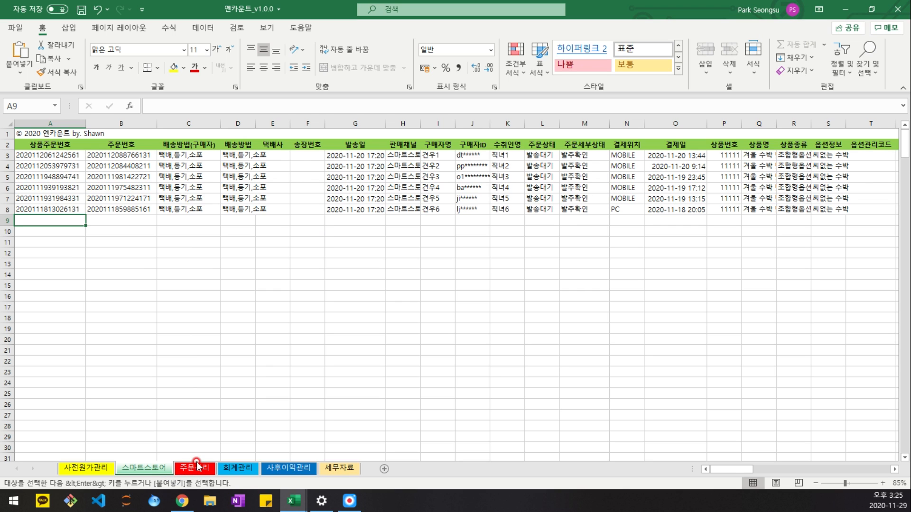
# Step: Review the imported orders on the 스마트스토어 and 주문관리 sheets
pyautogui.moveTo(750, 469); pyautogui.dragTo(845, 458)
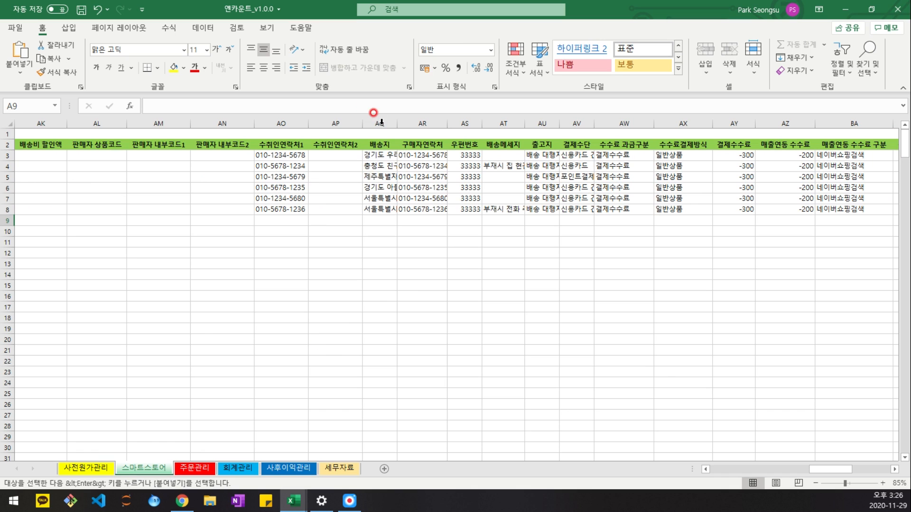
pyautogui.click(386, 147)
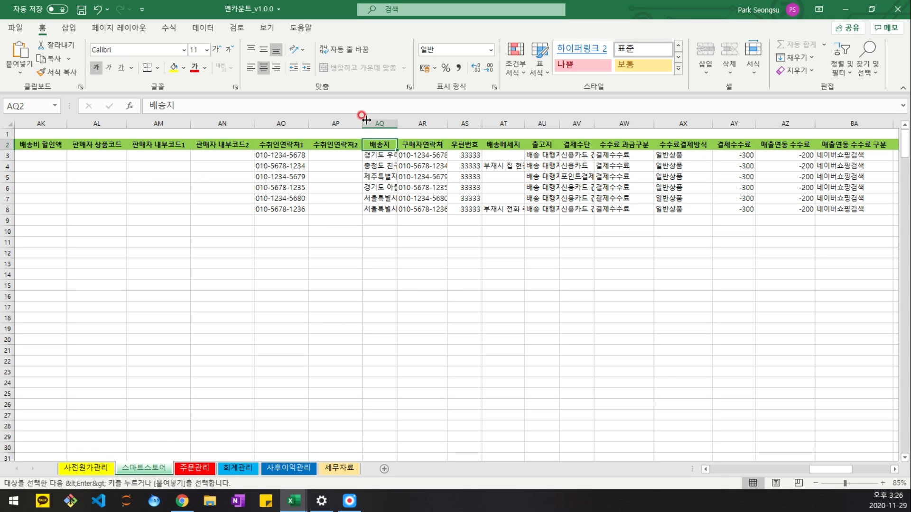
pyautogui.click(195, 468)
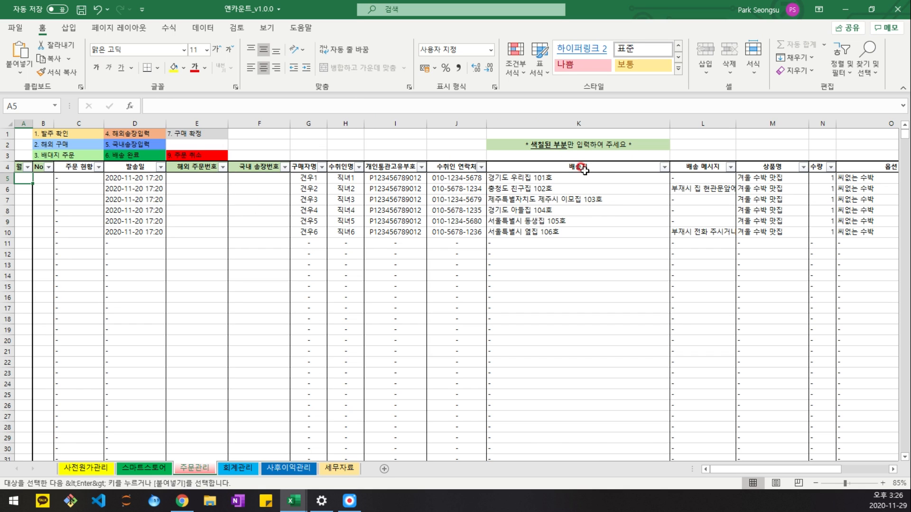
pyautogui.click(160, 468)
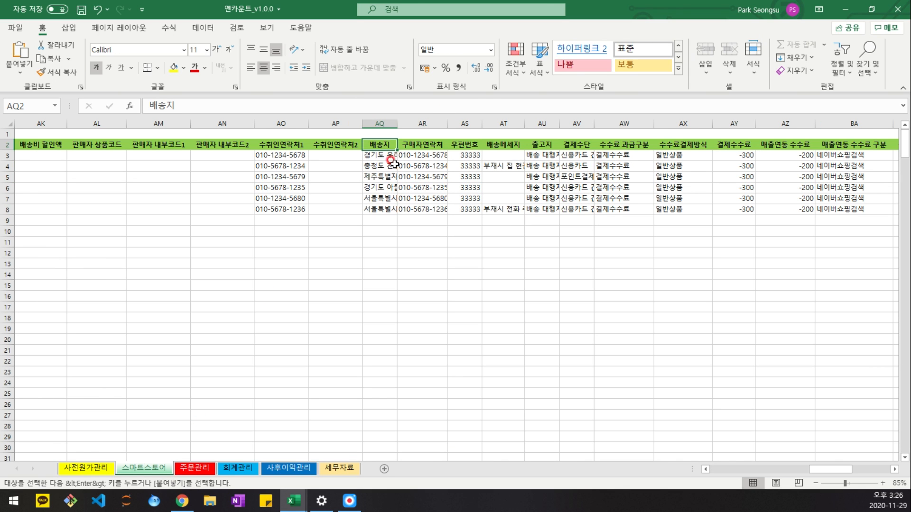
pyautogui.click(201, 470)
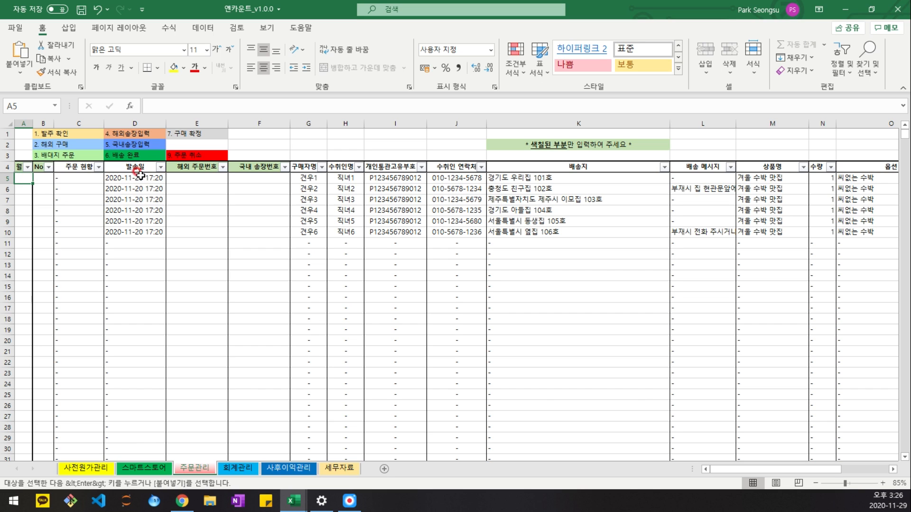
# Step: Enter 11월 as the first order's month in cell A5
pyautogui.write('11월')
pyautogui.press('Return')
pyautogui.click(24, 178)
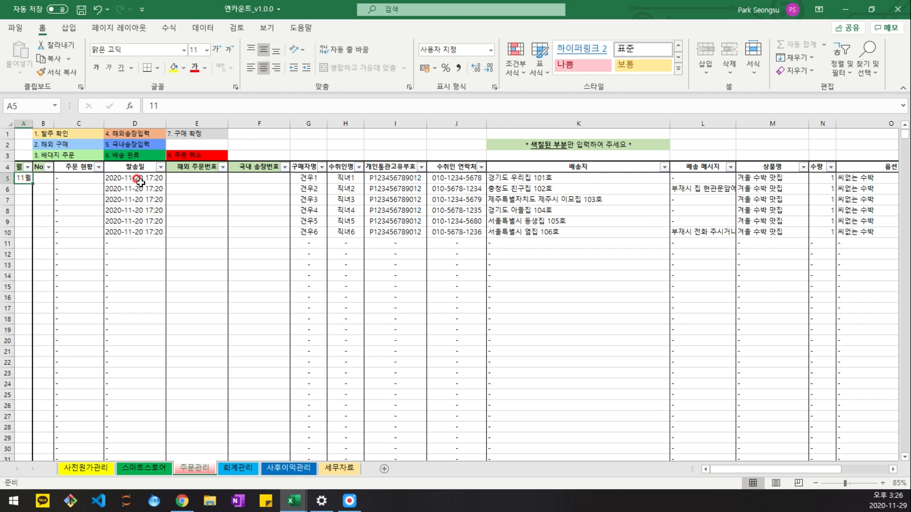
# Step: Compare the orders' 발송일 dates between the 주문관리 and 스마트스토어 sheets
pyautogui.moveTo(135, 178); pyautogui.dragTo(138, 228)
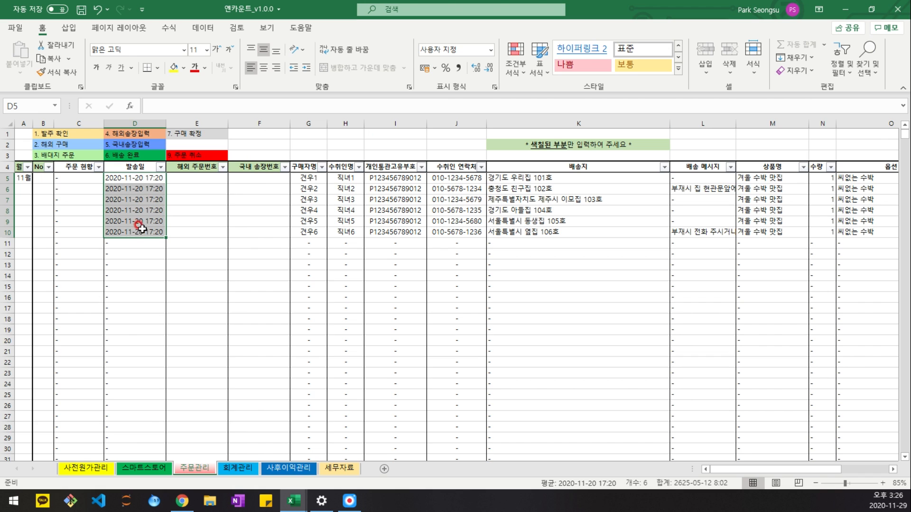
pyautogui.click(155, 468)
pyautogui.moveTo(821, 470); pyautogui.dragTo(660, 478)
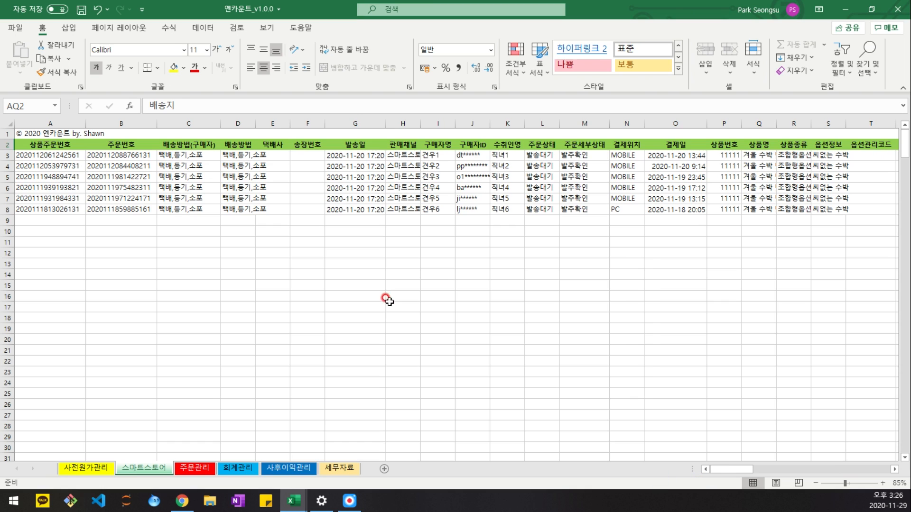
pyautogui.click(350, 211)
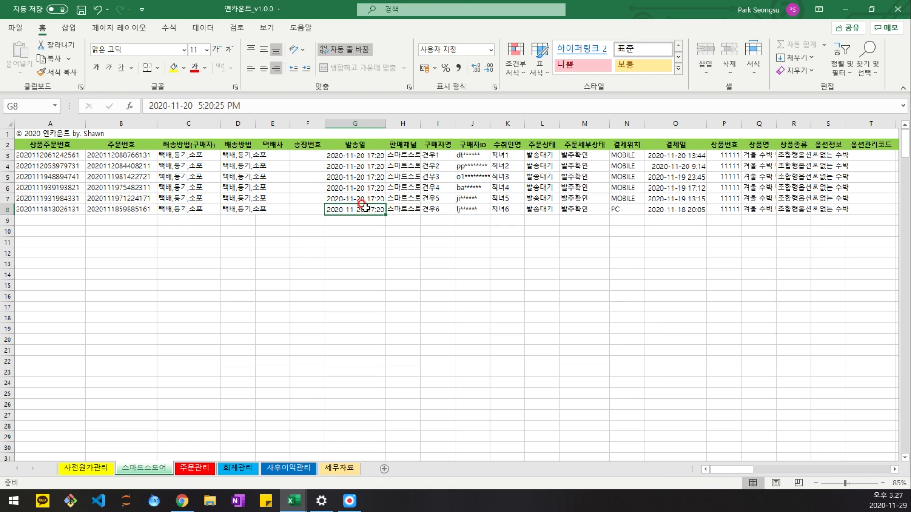
pyautogui.click(43, 156)
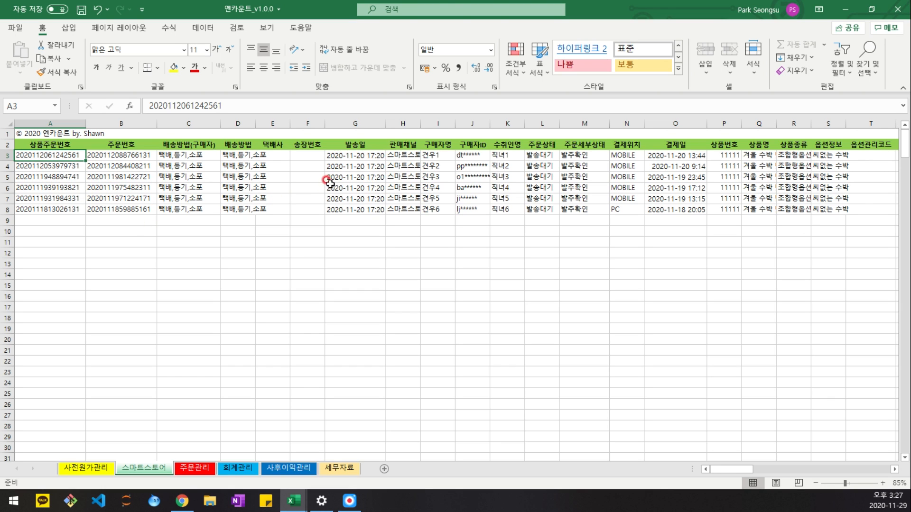
pyautogui.click(204, 467)
pyautogui.click(131, 253)
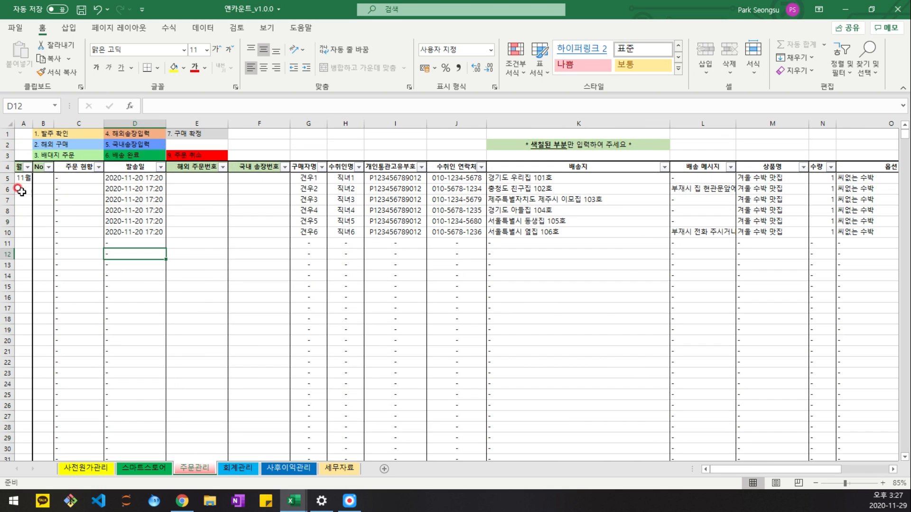
# Step: Enter 11 in A6 and fill 11월 down the month column through row 10
pyautogui.click(23, 186)
pyautogui.write('11')
pyautogui.press('Return')
pyautogui.moveTo(24, 186); pyautogui.dragTo(32, 234)
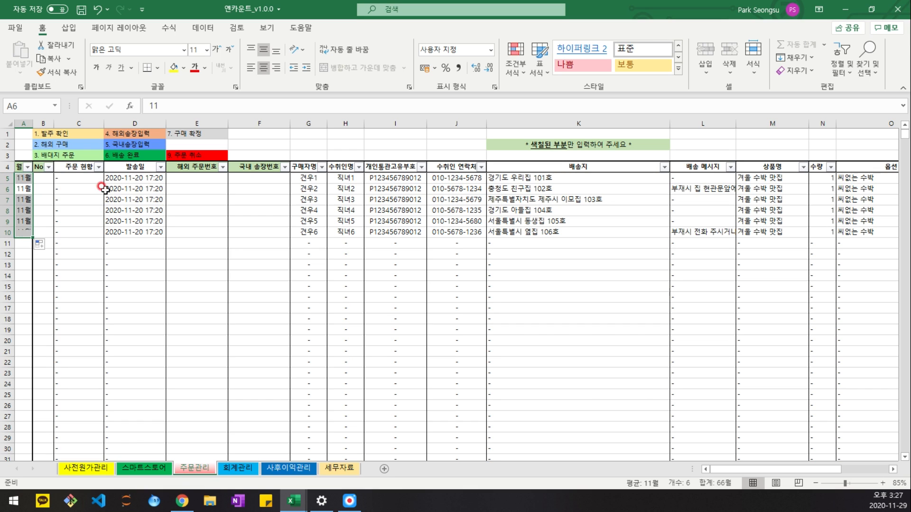
pyautogui.click(44, 179)
pyautogui.click(34, 174)
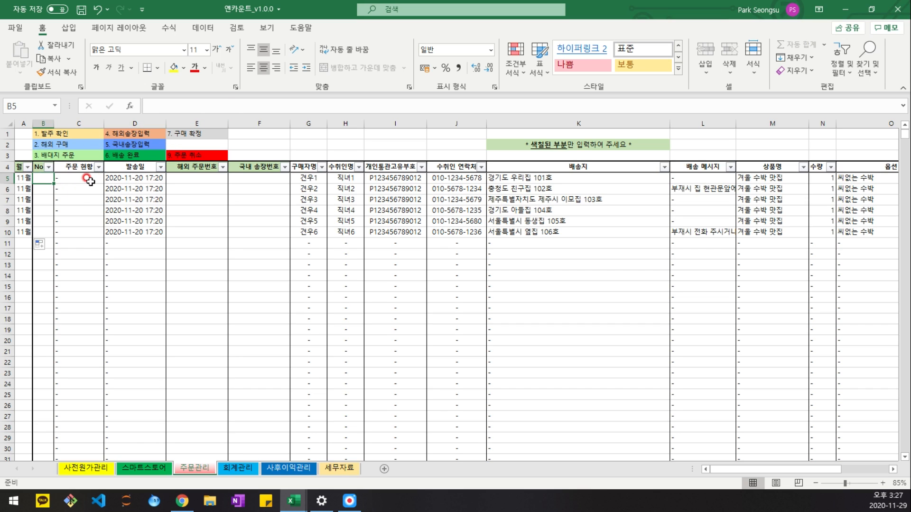
# Step: Enter status number 1 in B5 and fill it down, then undo the fill
pyautogui.write('1')
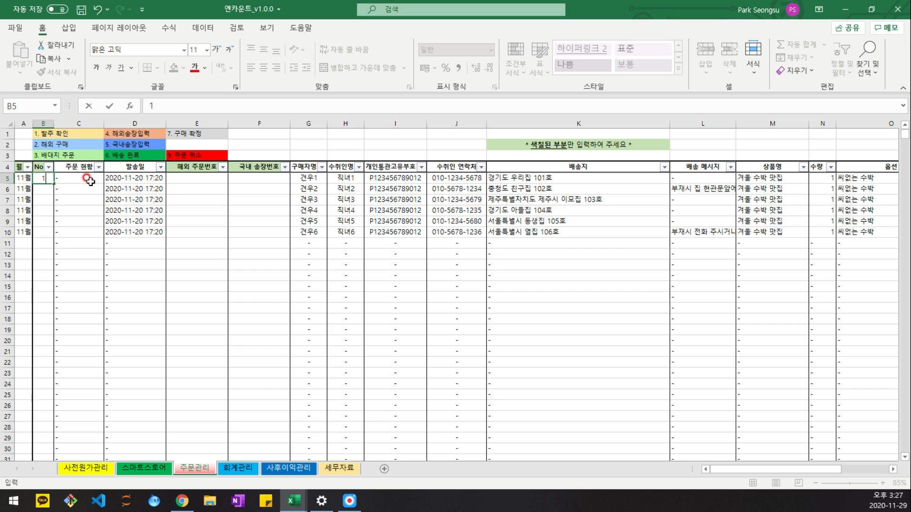
pyautogui.press('Return')
pyautogui.click(47, 177)
pyautogui.moveTo(56, 185); pyautogui.dragTo(56, 240)
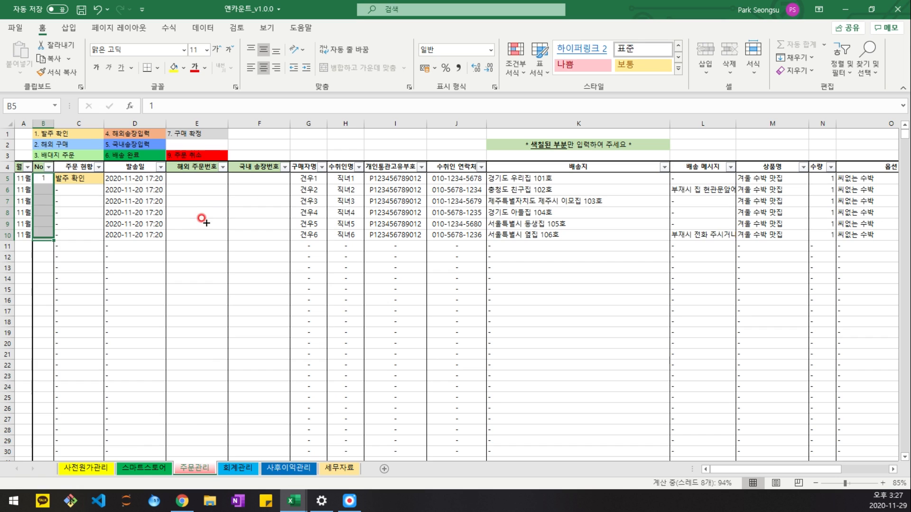
pyautogui.click(181, 221)
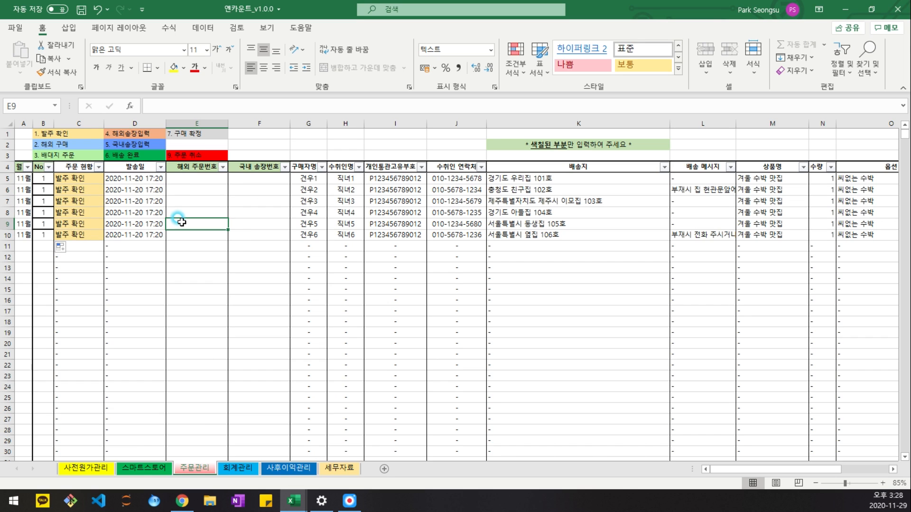
pyautogui.click(43, 178)
pyautogui.hotkey('ctrl', 'shift', 'Down')
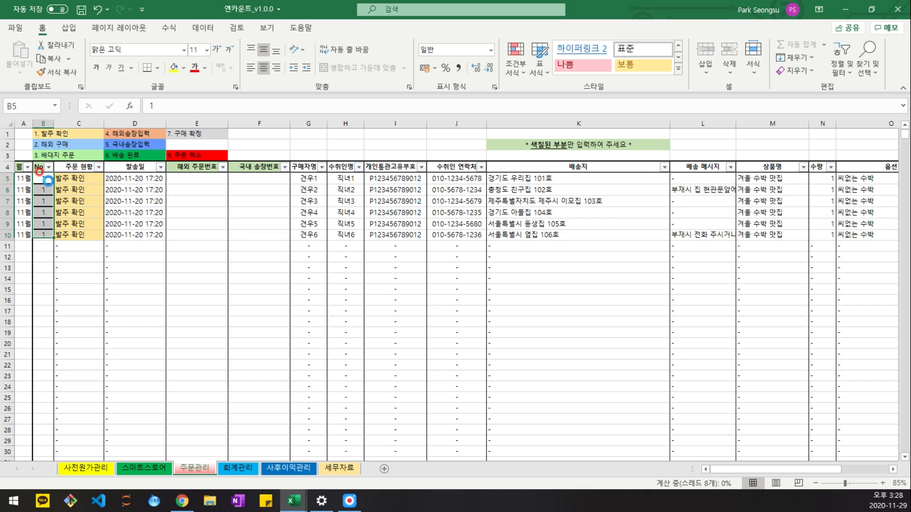
pyautogui.hotkey('ctrl', 'z')
# Step: Copy No value 1 to the second order, then undo a stray move after the protected-sheet warning
pyautogui.click(46, 178)
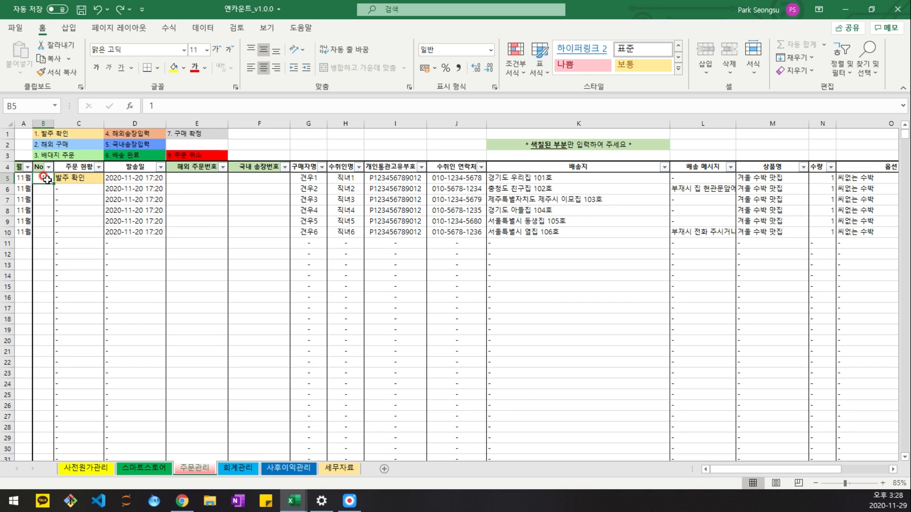
pyautogui.hotkey('ctrl', 'c')
pyautogui.click(44, 190)
pyautogui.hotkey('ctrl', 'v')
pyautogui.click(84, 209)
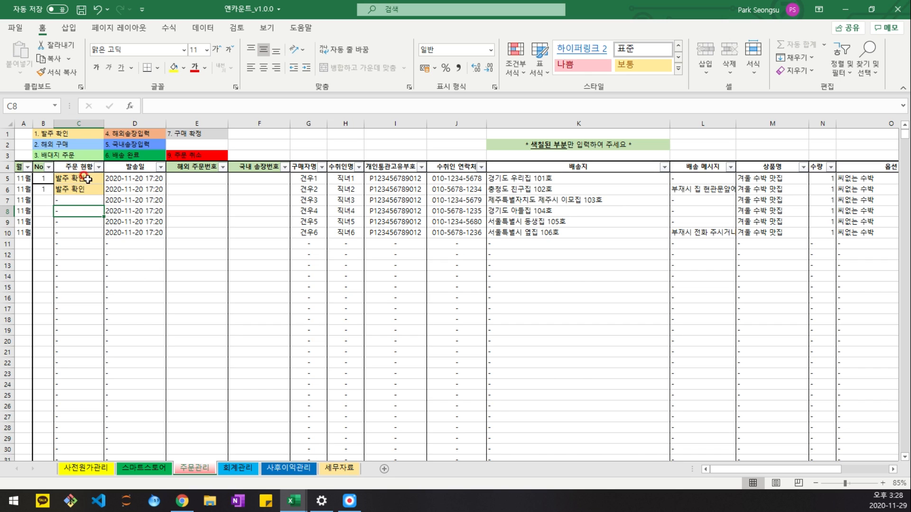
pyautogui.click(44, 187)
pyautogui.moveTo(51, 194); pyautogui.dragTo(78, 199)
pyautogui.press('Return')
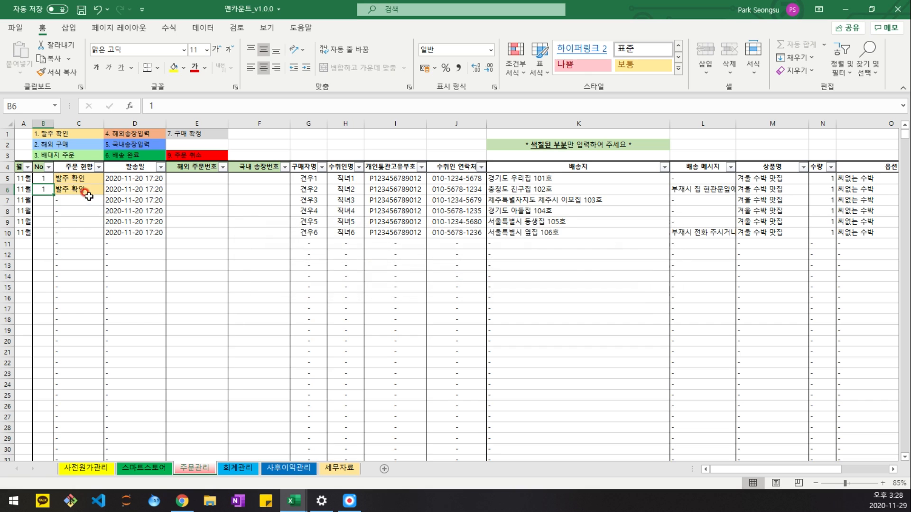
pyautogui.hotkey('ctrl', 'z')
pyautogui.click(147, 210)
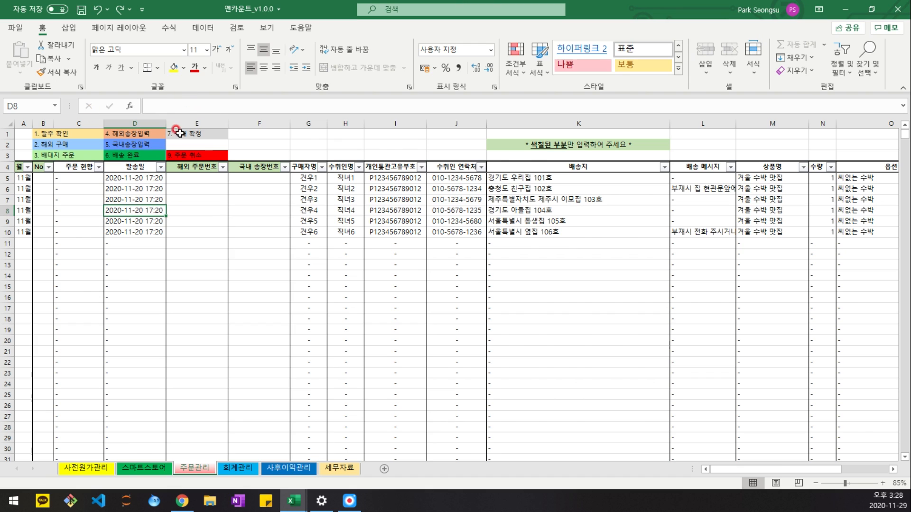
# Step: Enter 1 in B5 and B6 and fill No 1 down through row 10
pyautogui.click(44, 175)
pyautogui.write('1')
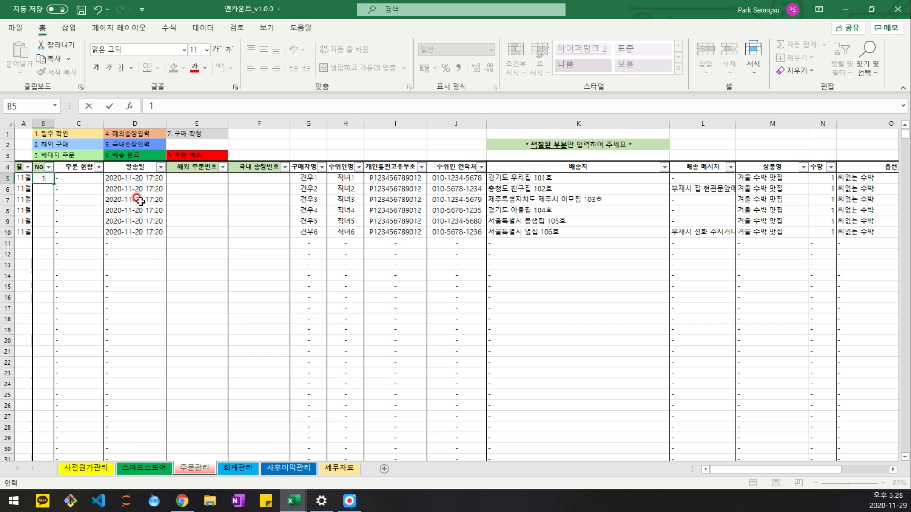
pyautogui.press('Return')
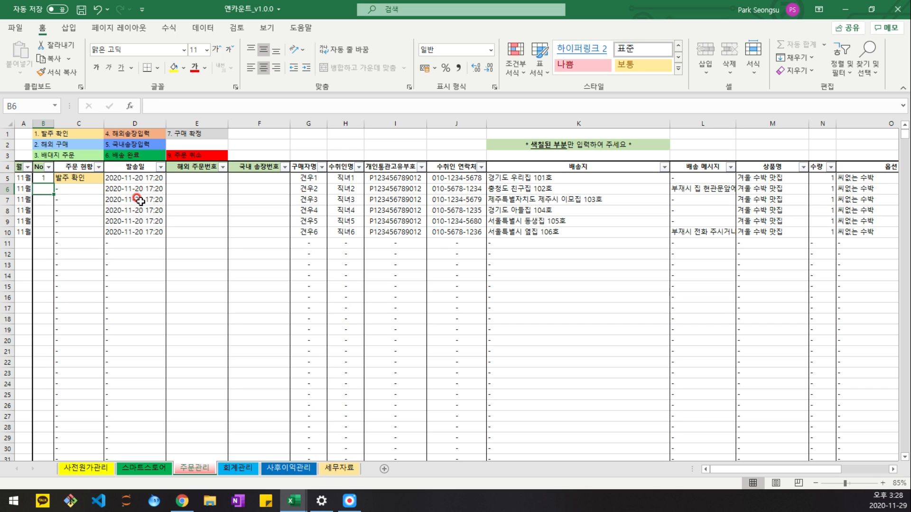
pyautogui.write('1')
pyautogui.click(42, 191)
pyautogui.moveTo(56, 196); pyautogui.dragTo(53, 235)
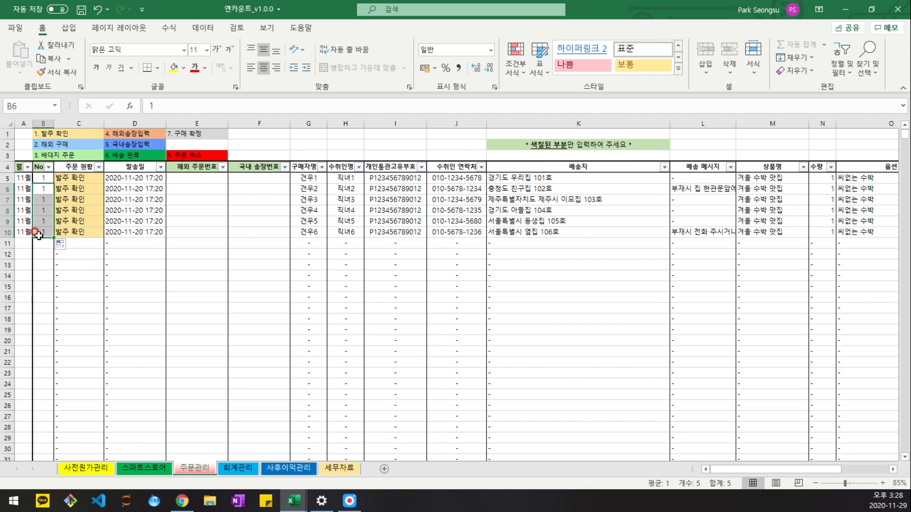
pyautogui.click(83, 228)
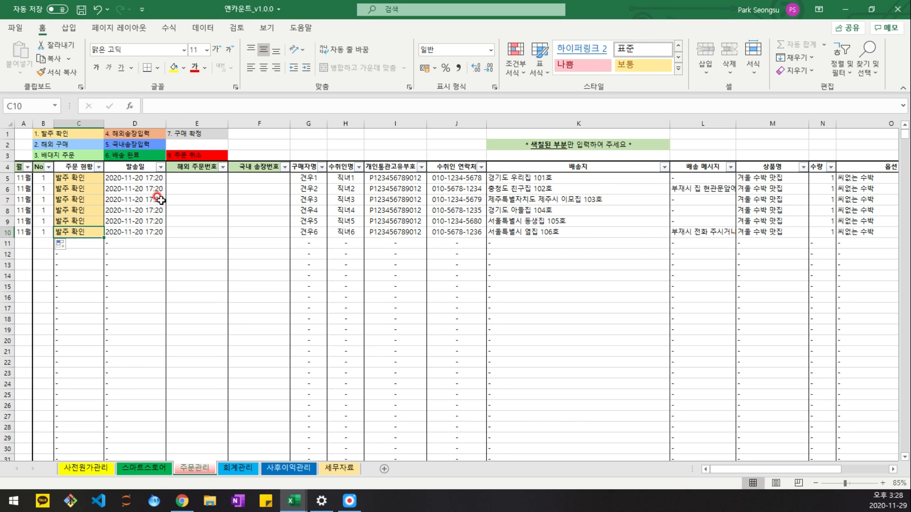
pyautogui.click(198, 177)
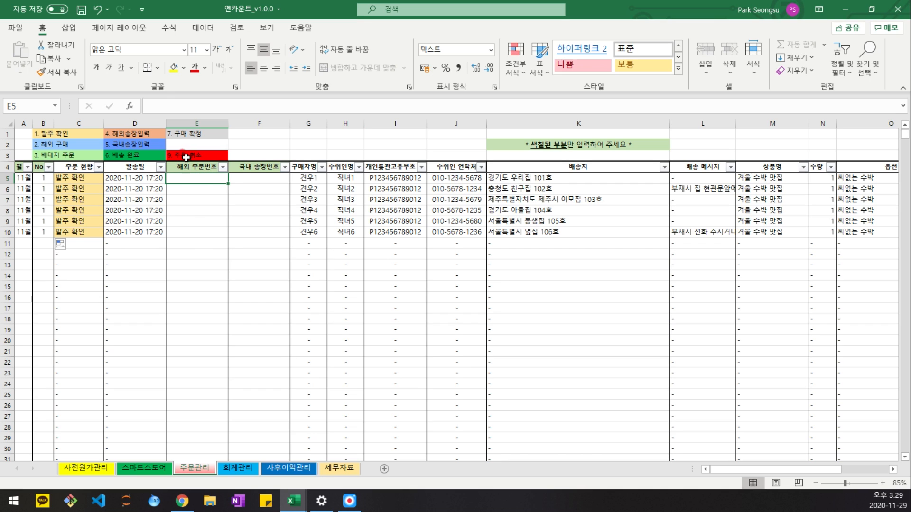
# Step: Change the first order's No in B5 to 2, then to 5 (국내송장입력)
pyautogui.doubleClick(40, 177)
pyautogui.write('2')
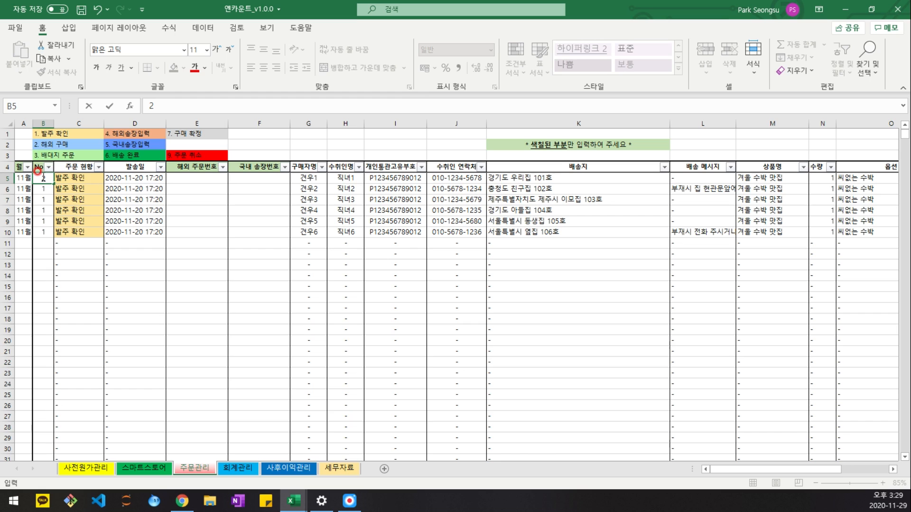
pyautogui.click(188, 177)
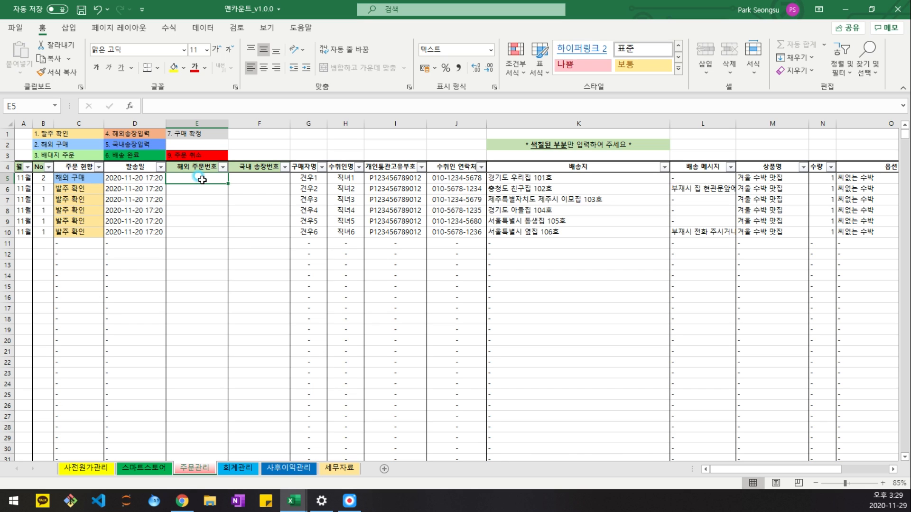
pyautogui.rightClick(202, 179)
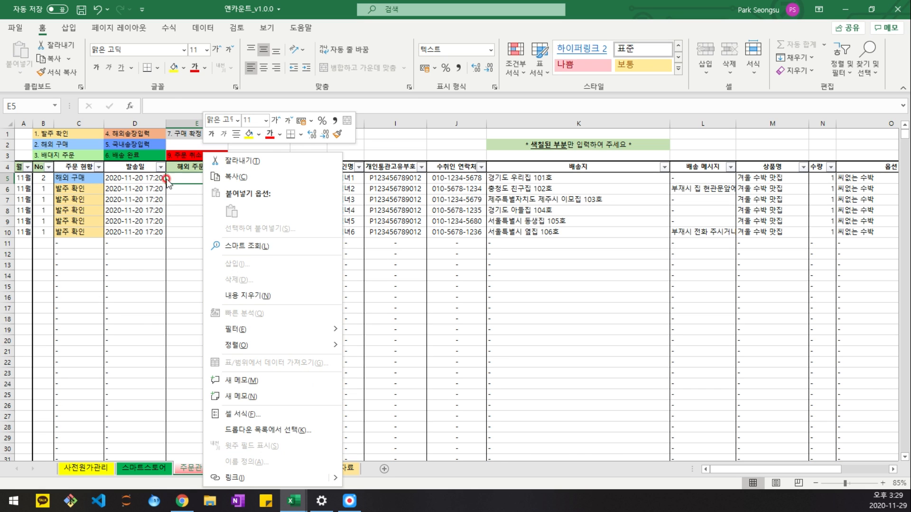
pyautogui.press('Escape')
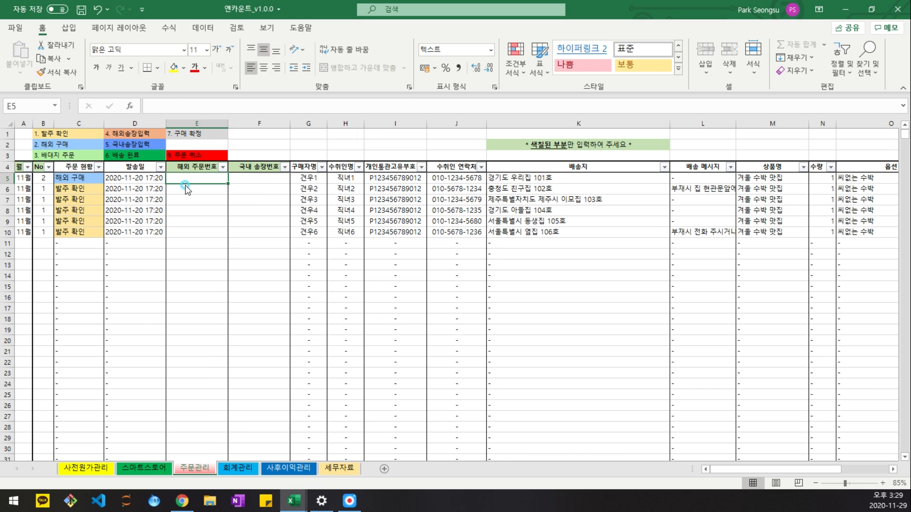
pyautogui.click(260, 180)
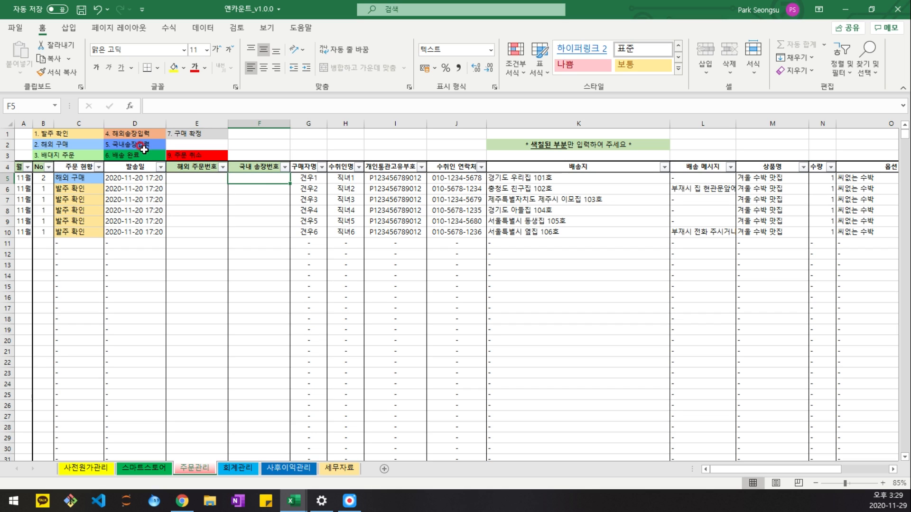
pyautogui.click(41, 179)
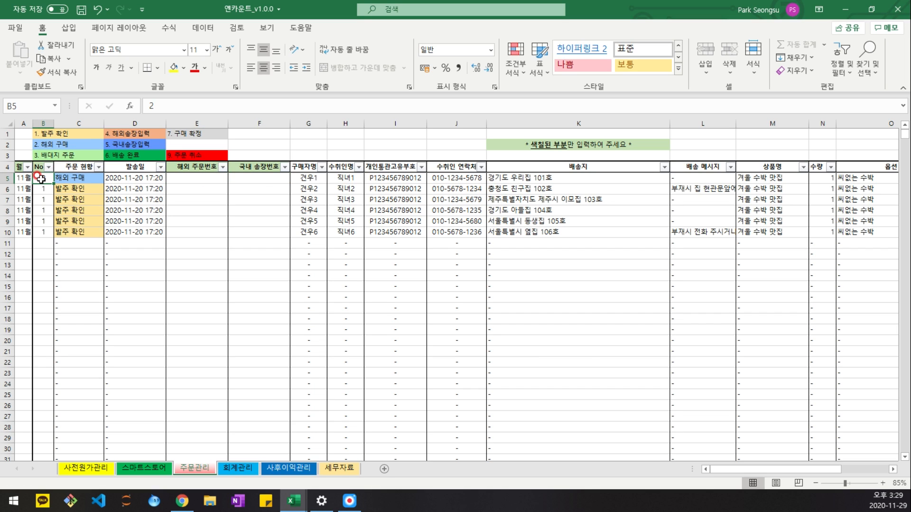
pyautogui.write('5')
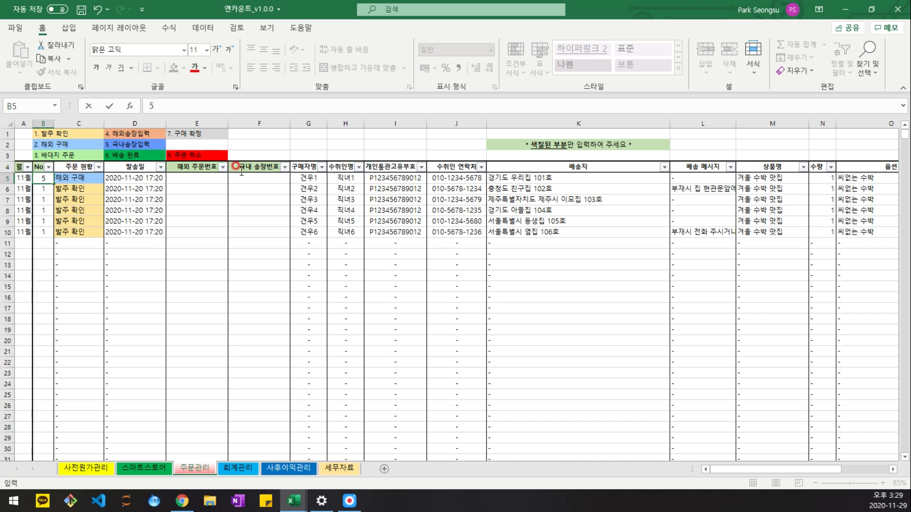
pyautogui.click(271, 178)
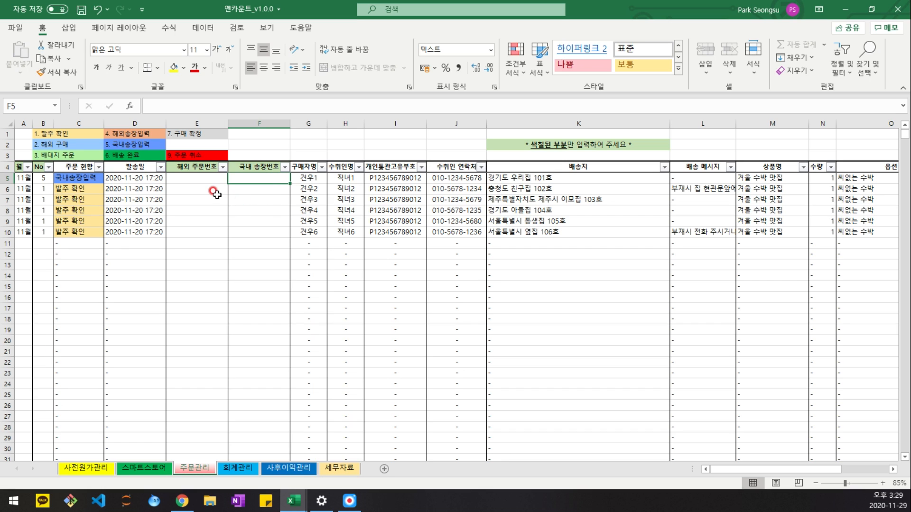
pyautogui.click(204, 178)
pyautogui.write('4684561568')
pyautogui.press('Return')
pyautogui.press('Right')
pyautogui.press('Up')
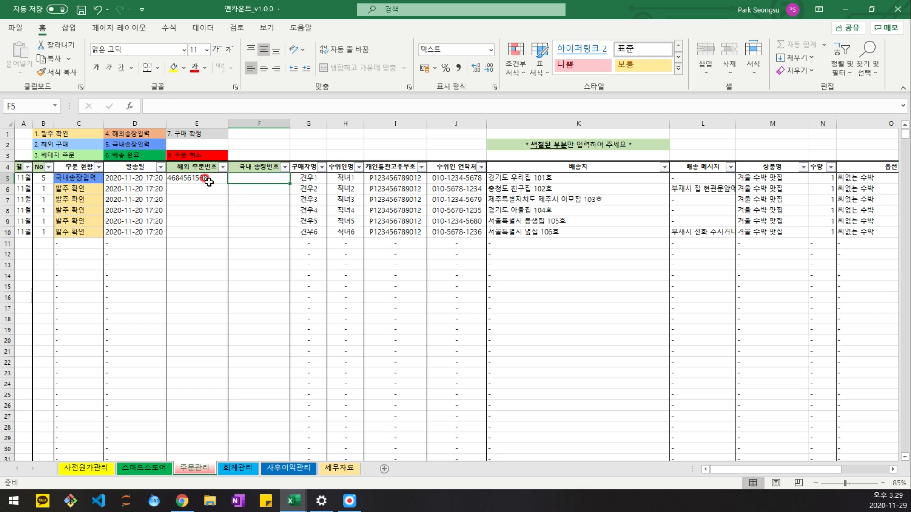
pyautogui.write('84685413515')
pyautogui.press('Return')
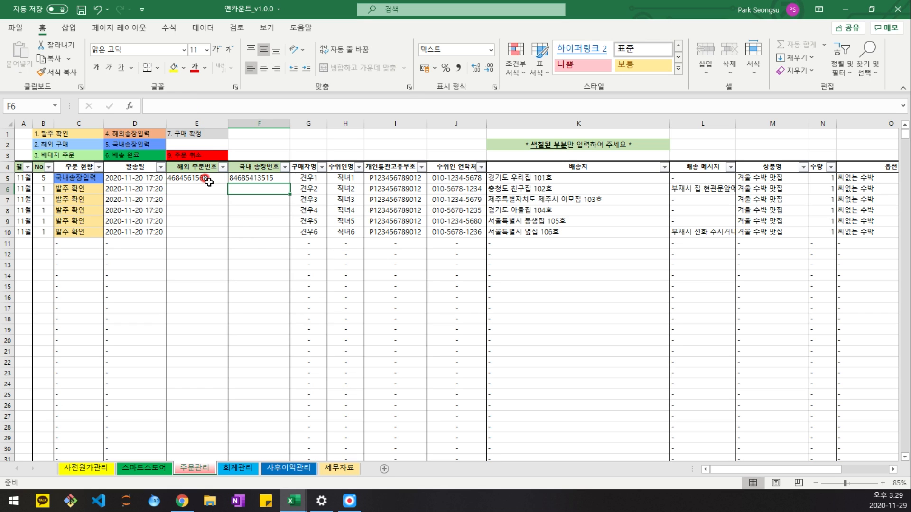
pyautogui.moveTo(204, 181); pyautogui.dragTo(290, 228)
pyautogui.click(256, 241)
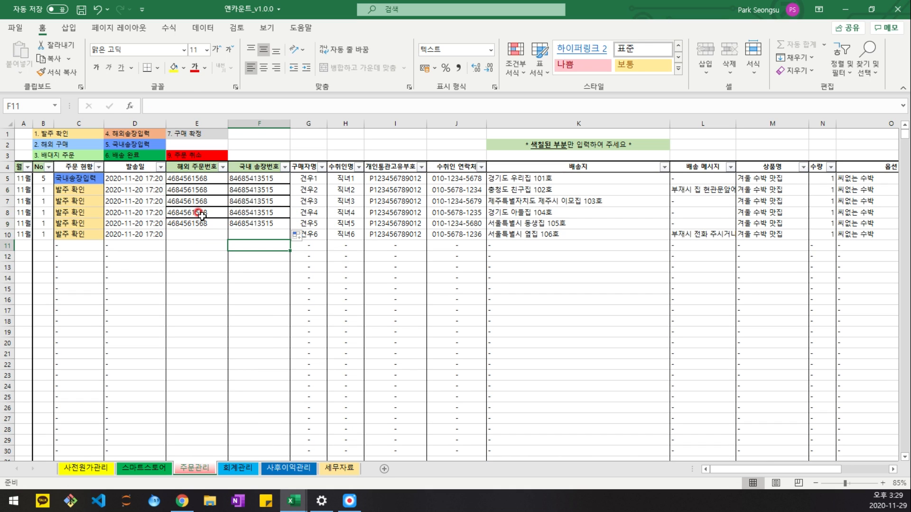
pyautogui.hotkey('ctrl', 'z')
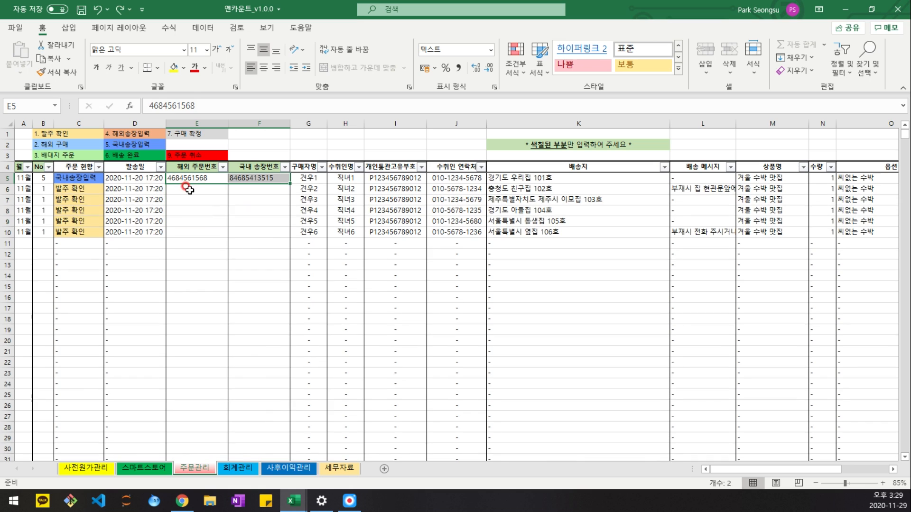
# Step: Enter 846 and 864 in E6:F6 and fill them down through row 10
pyautogui.click(189, 190)
pyautogui.write('846')
pyautogui.press('Return')
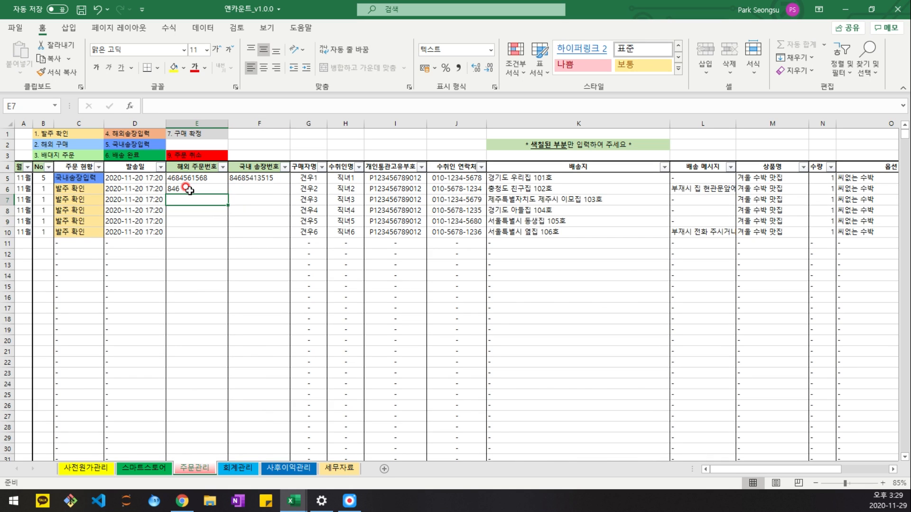
pyautogui.press('Right')
pyautogui.press('Up')
pyautogui.write('864')
pyautogui.press('Return')
pyautogui.press('Up')
pyautogui.hotkey('shift', 'Left')
pyautogui.moveTo(290, 196); pyautogui.dragTo(297, 236)
pyautogui.click(368, 232)
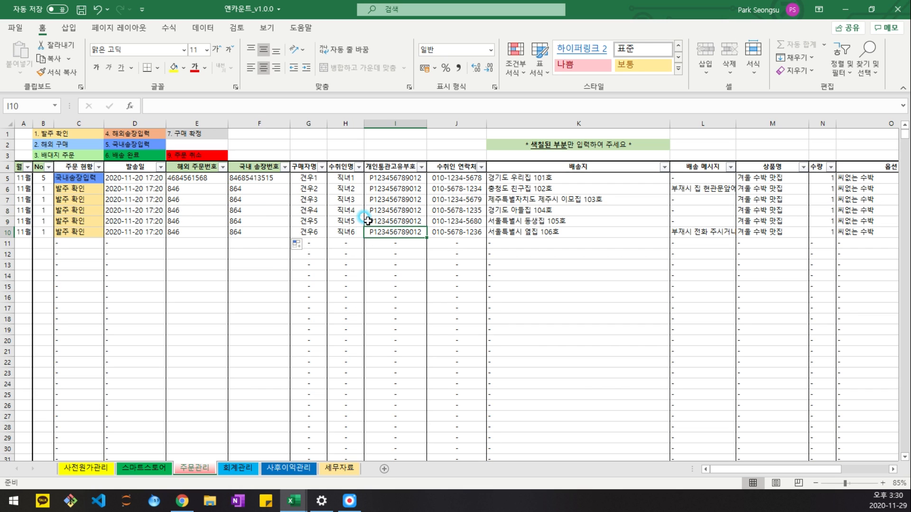
# Step: Enter 7 as the first order's No in B5 and scroll to check the rows
pyautogui.click(43, 179)
pyautogui.write('7')
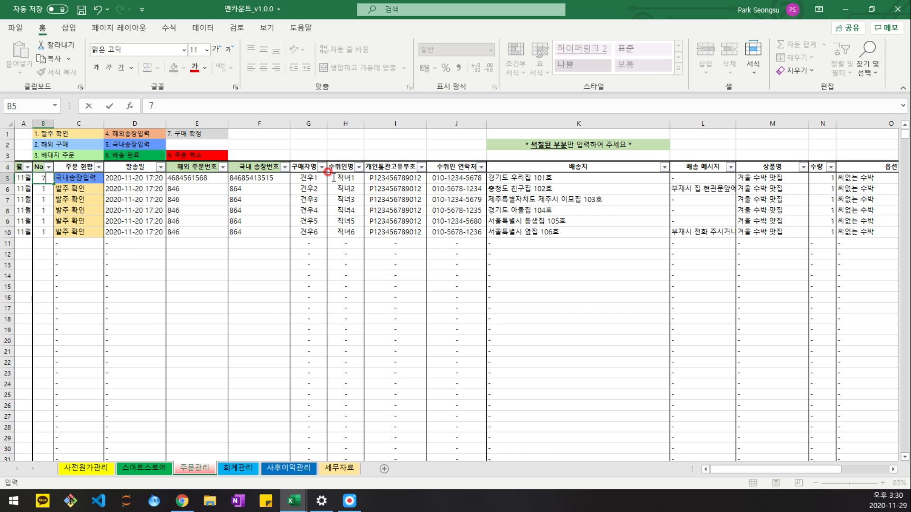
pyautogui.press('Return')
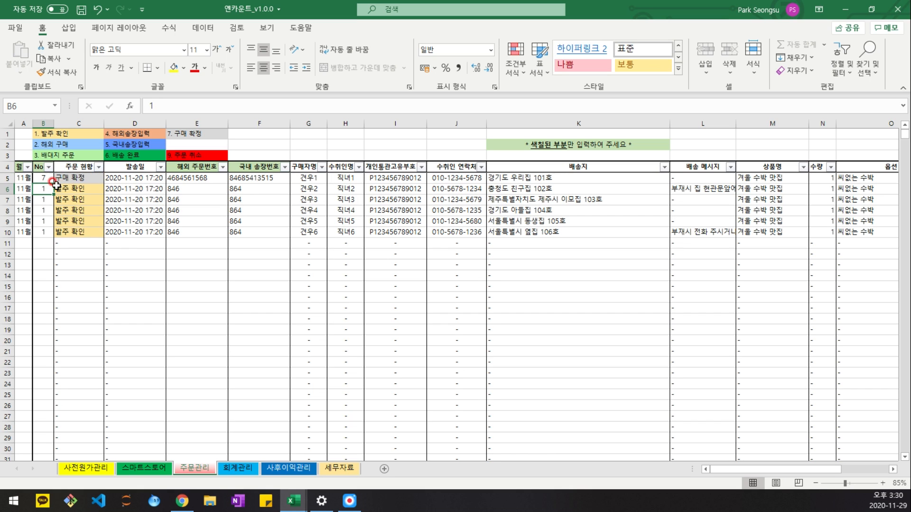
pyautogui.scroll(-3, 84, 199)
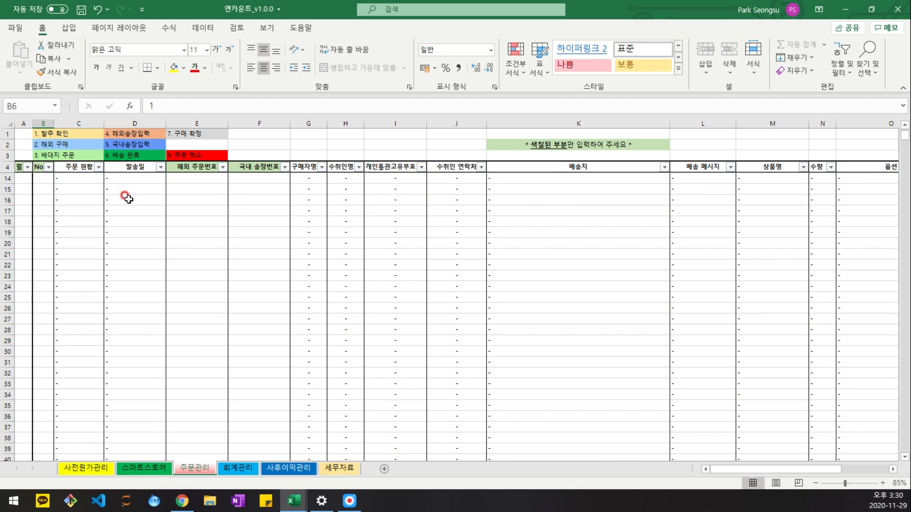
pyautogui.scroll(3, 121, 211)
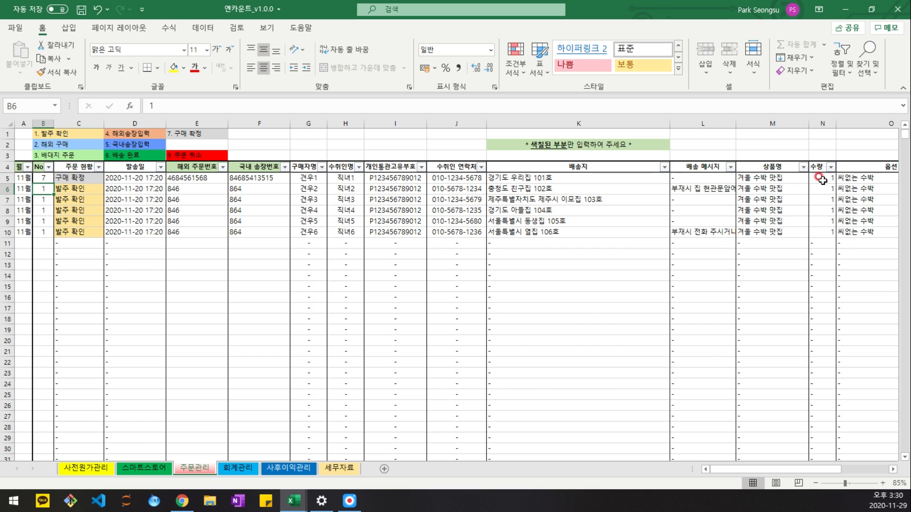
pyautogui.moveTo(793, 470); pyautogui.dragTo(834, 470)
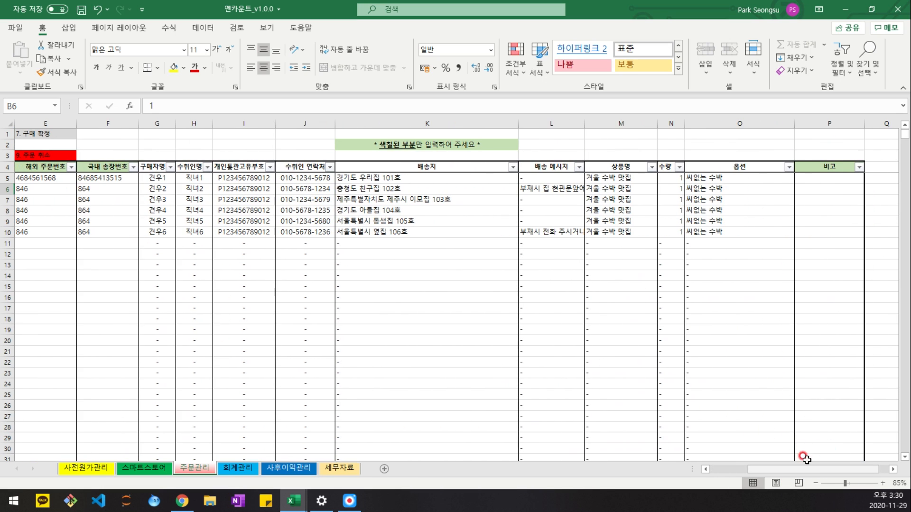
pyautogui.click(835, 181)
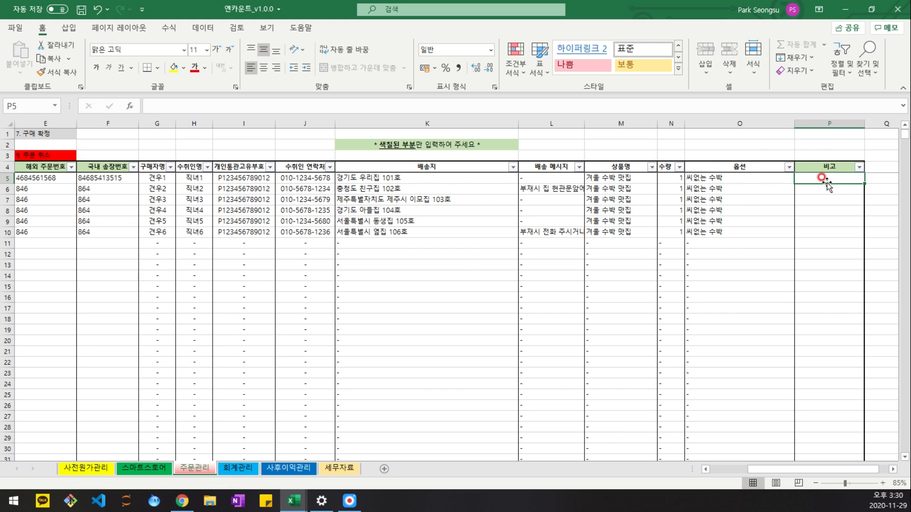
pyautogui.click(410, 200)
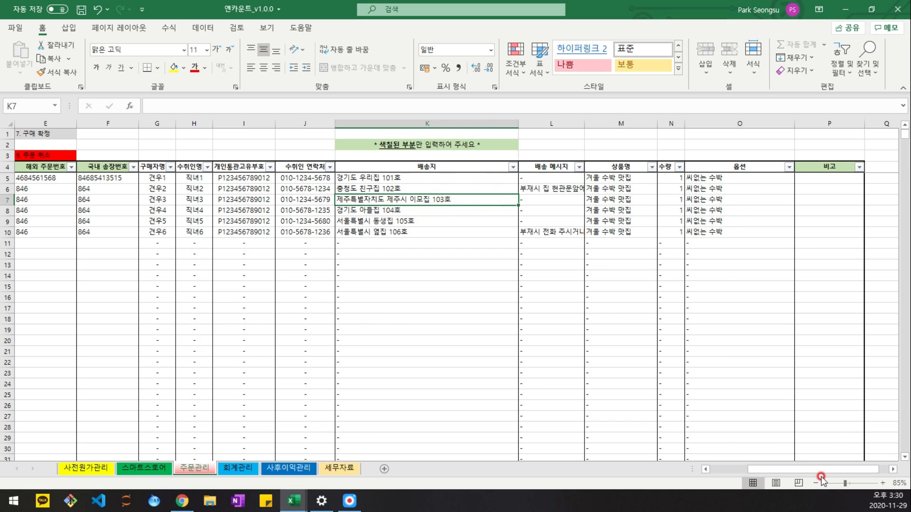
pyautogui.moveTo(826, 469); pyautogui.dragTo(705, 457)
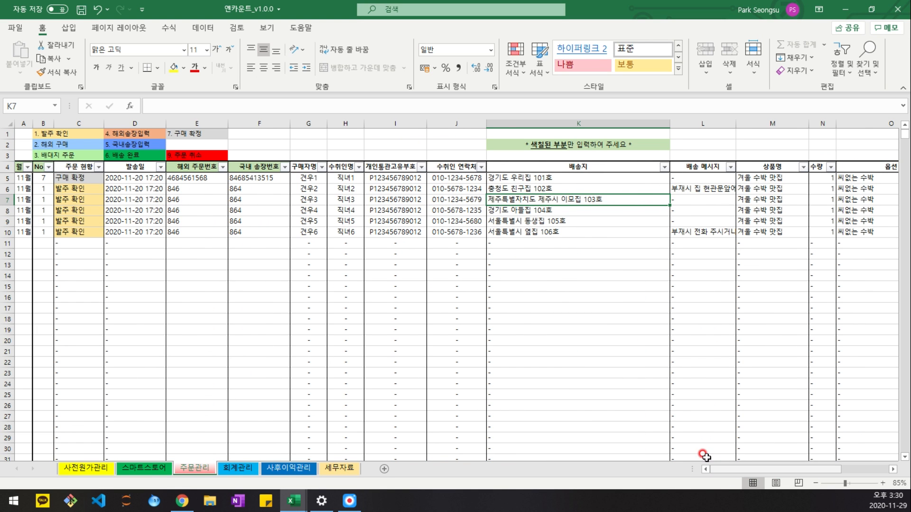
pyautogui.click(467, 201)
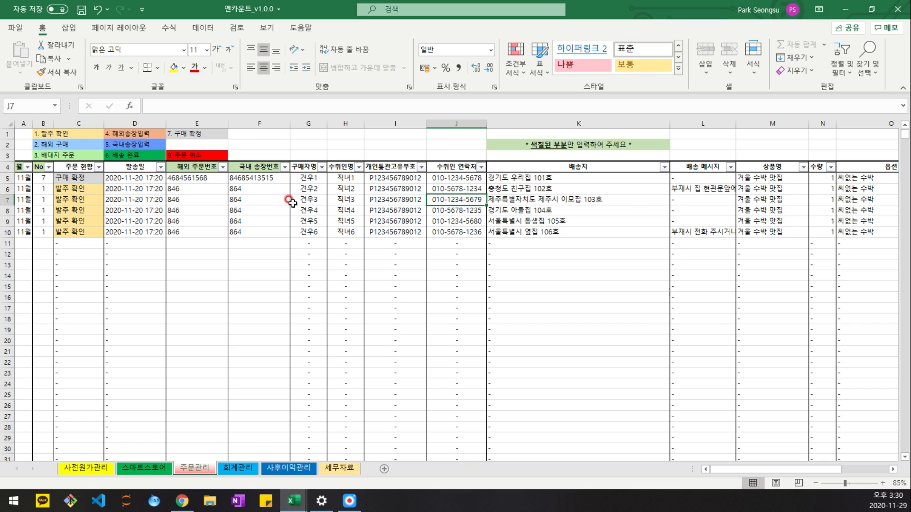
pyautogui.click(311, 199)
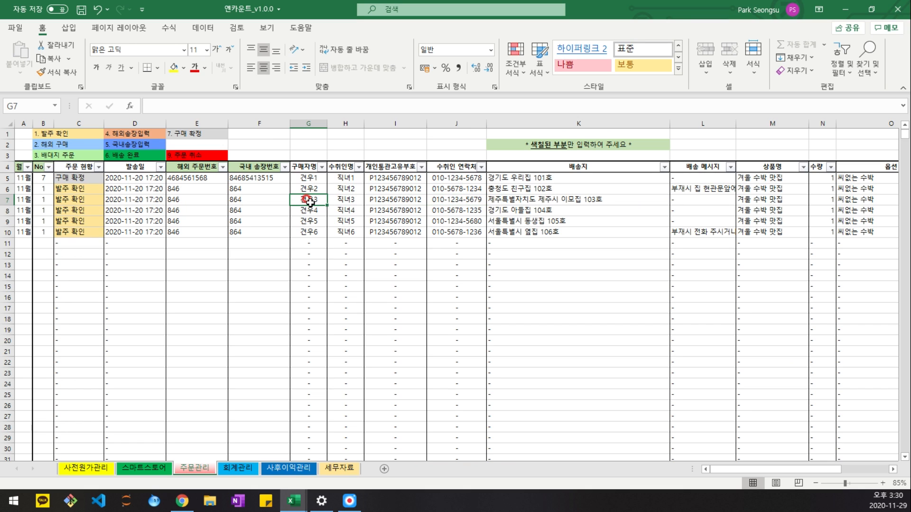
pyautogui.click(170, 200)
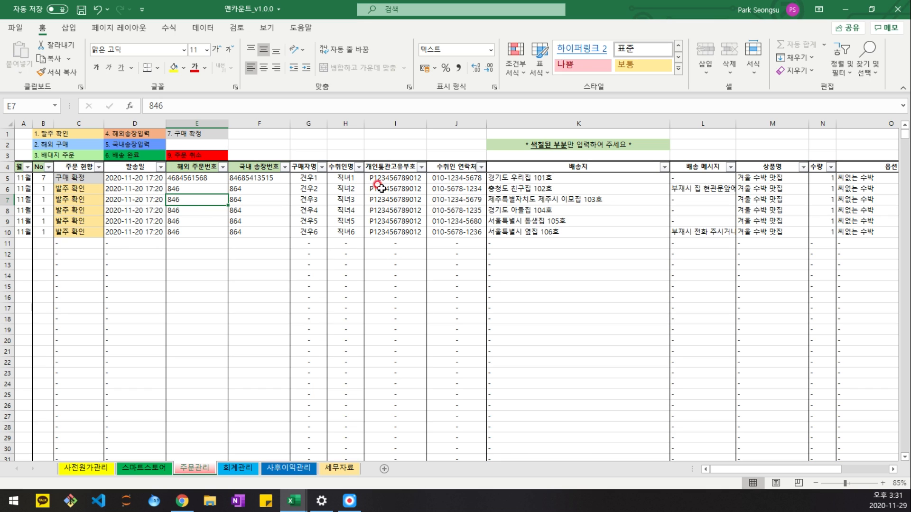
pyautogui.click(43, 178)
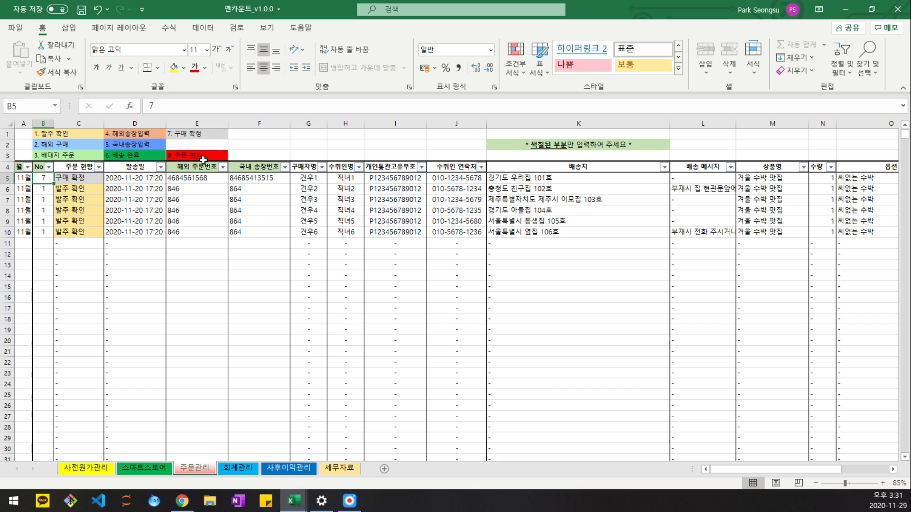
pyautogui.write('9')
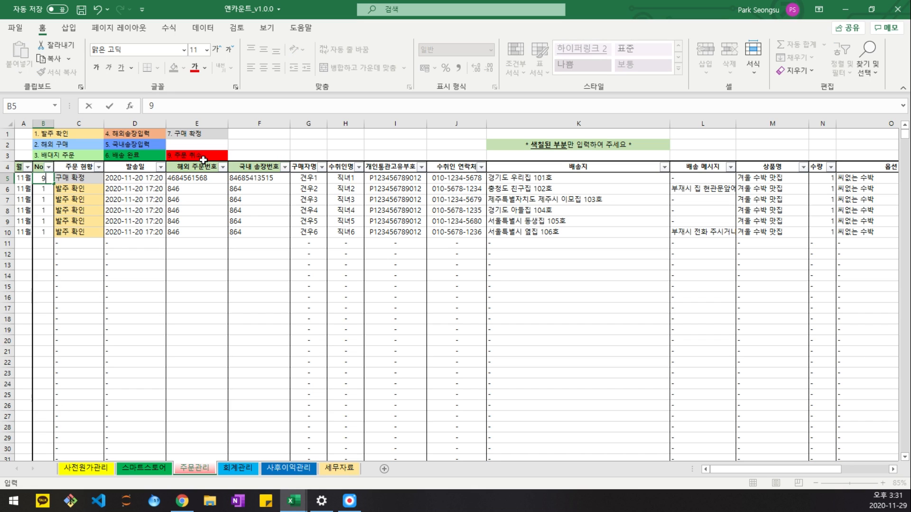
pyautogui.press('Return')
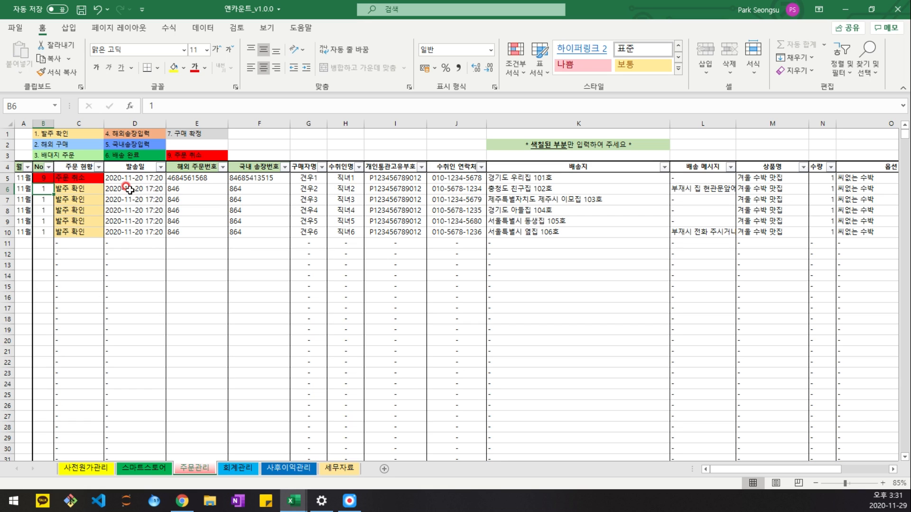
pyautogui.hotkey('ctrl', 'z')
pyautogui.click(190, 230)
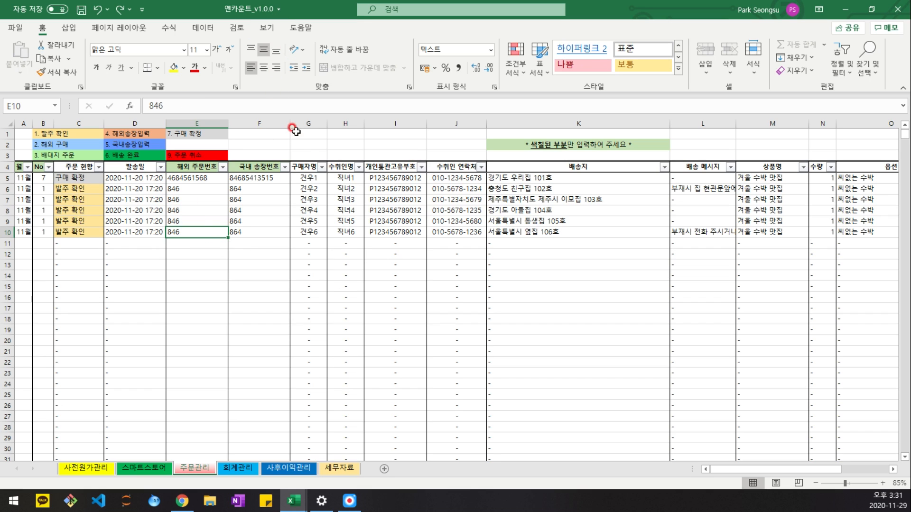
pyautogui.click(160, 264)
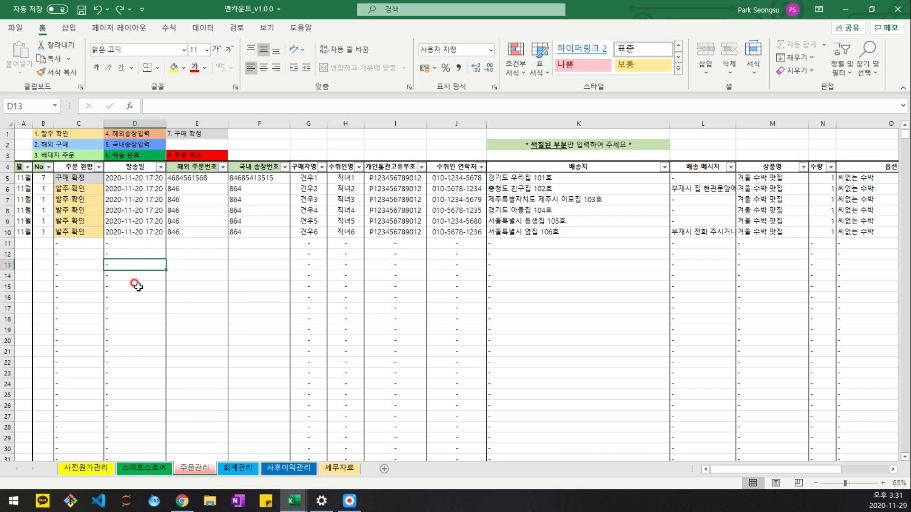
pyautogui.click(151, 468)
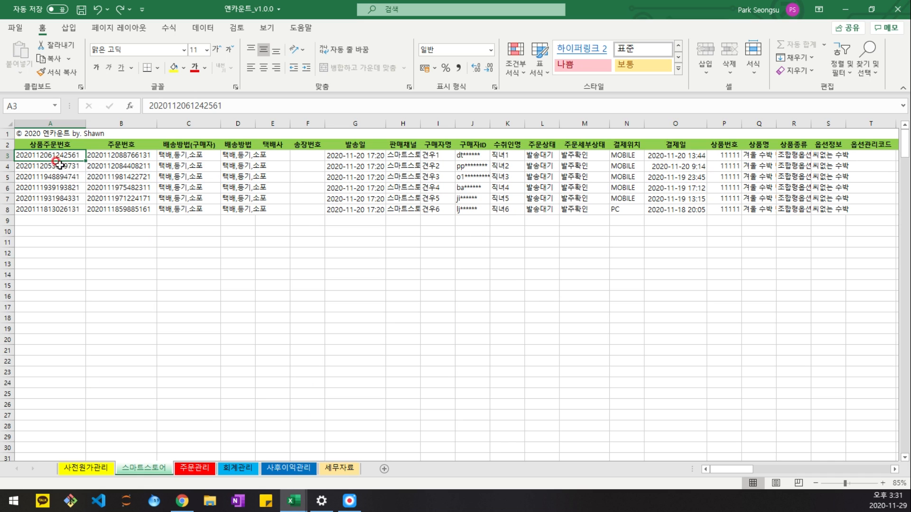
pyautogui.moveTo(57, 157); pyautogui.dragTo(828, 209)
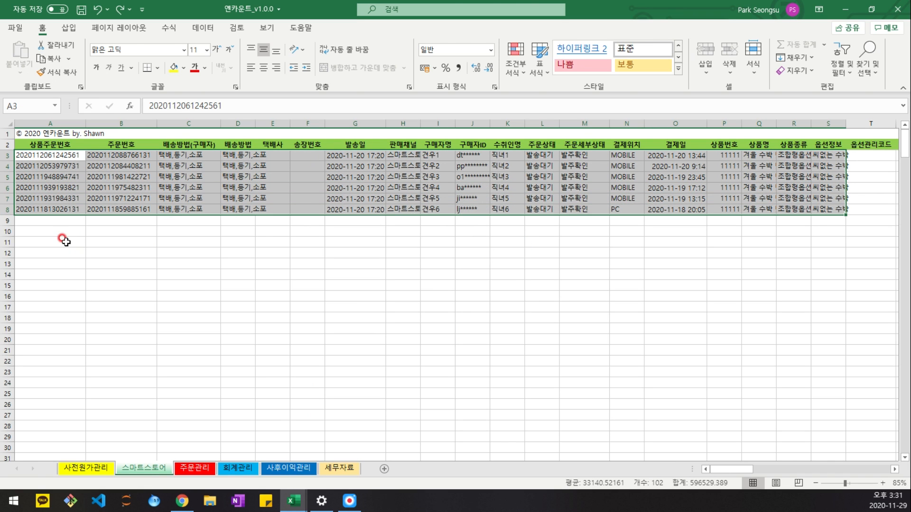
pyautogui.hotkey('ctrl', 'c')
pyautogui.press('Escape')
pyautogui.click(71, 175)
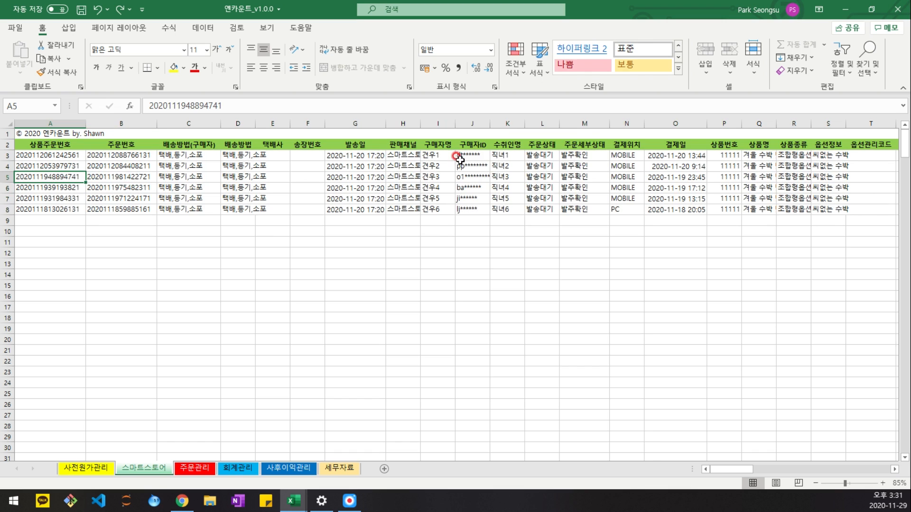
pyautogui.moveTo(67, 175); pyautogui.dragTo(816, 186)
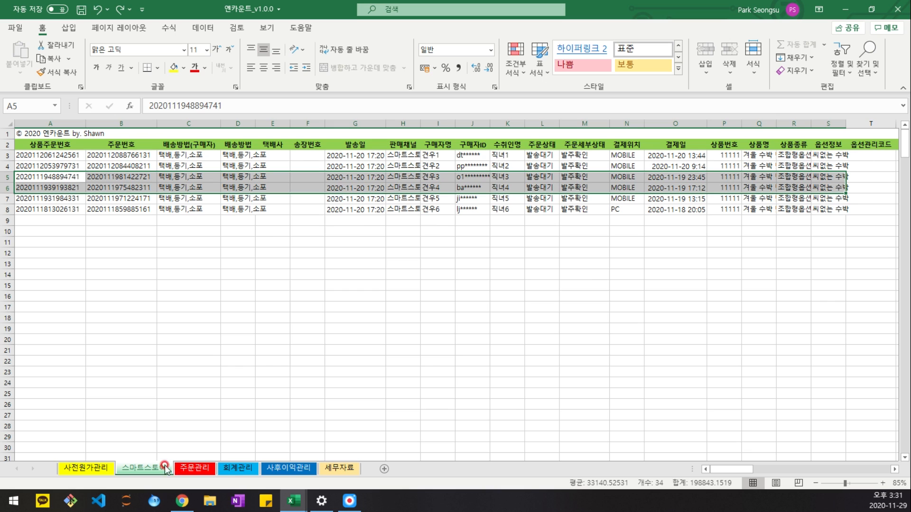
pyautogui.click(192, 468)
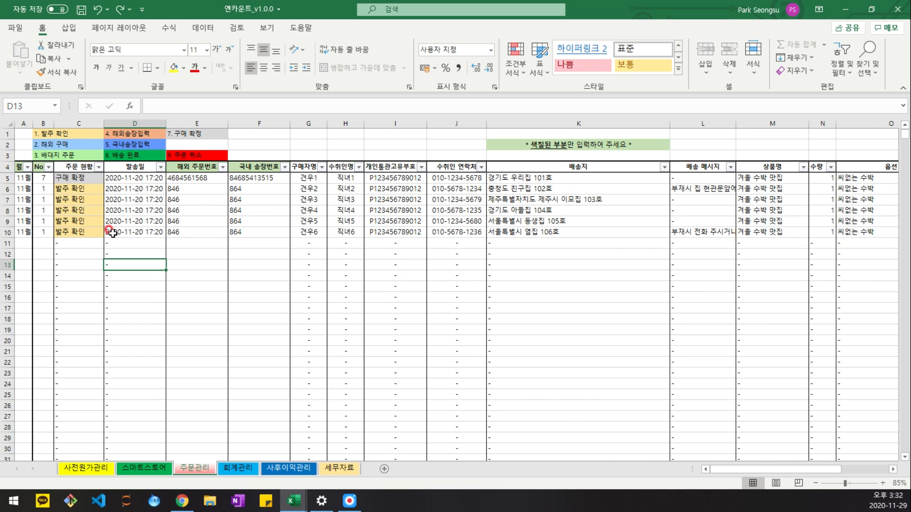
pyautogui.click(217, 243)
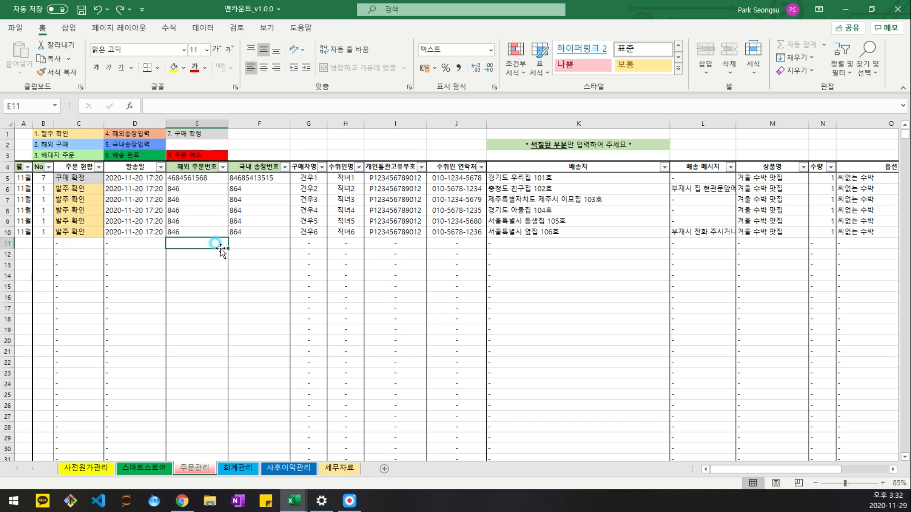
pyautogui.click(250, 263)
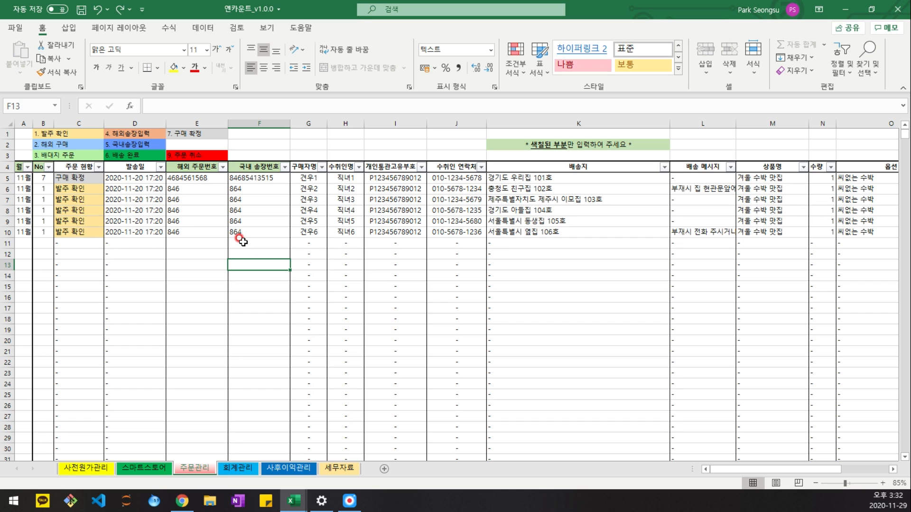
pyautogui.click(44, 197)
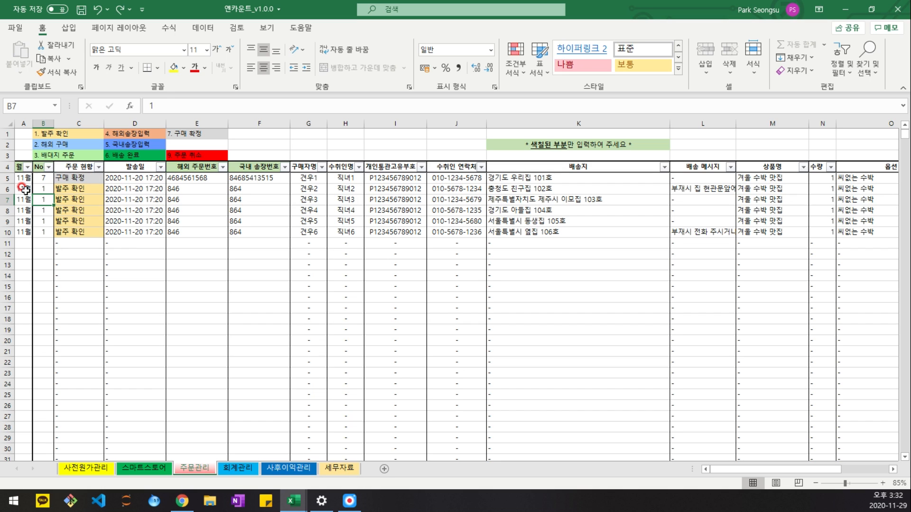
pyautogui.click(27, 169)
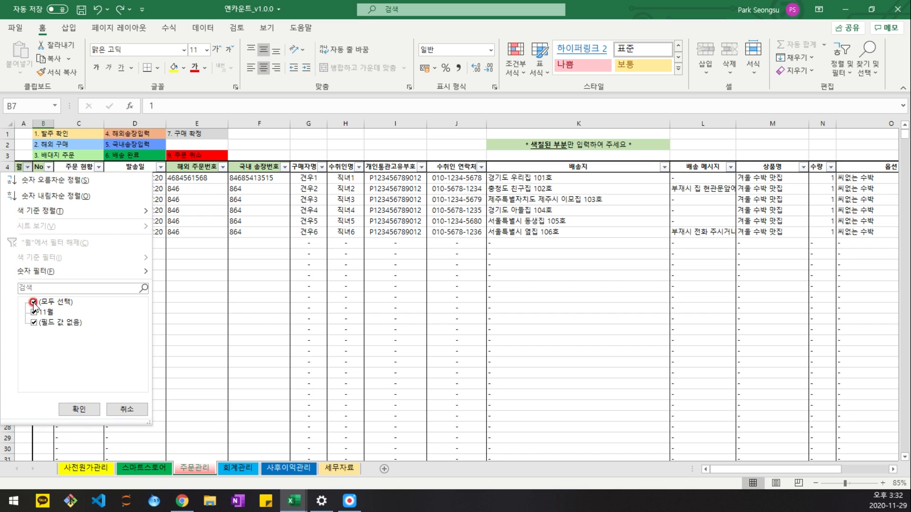
pyautogui.click(33, 323)
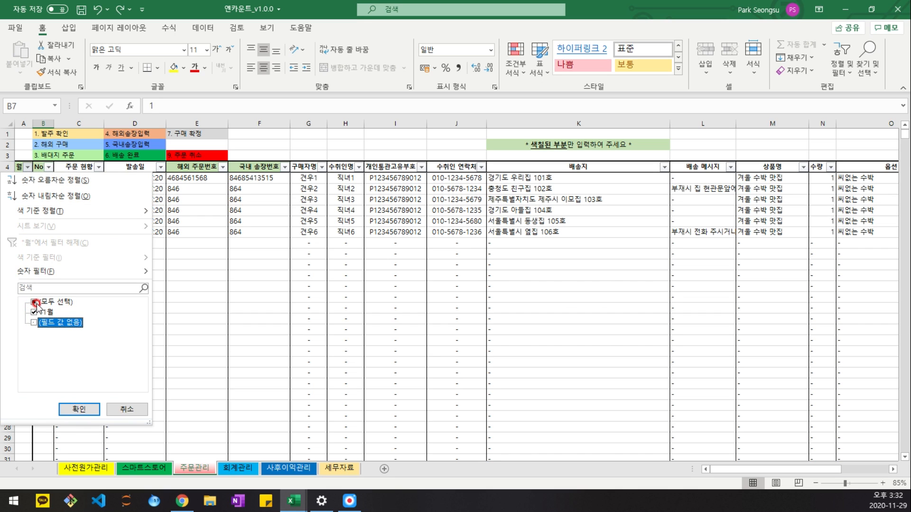
pyautogui.click(75, 409)
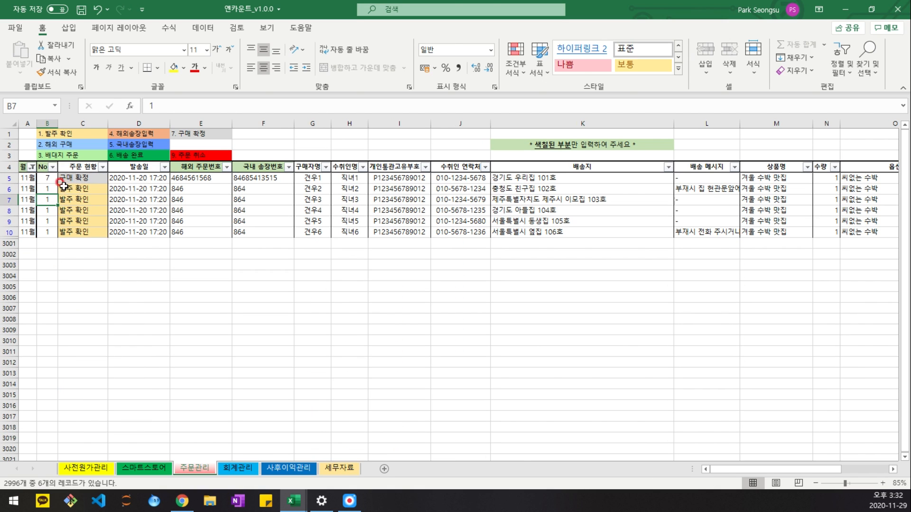
pyautogui.hotkey('ctrl', 'z')
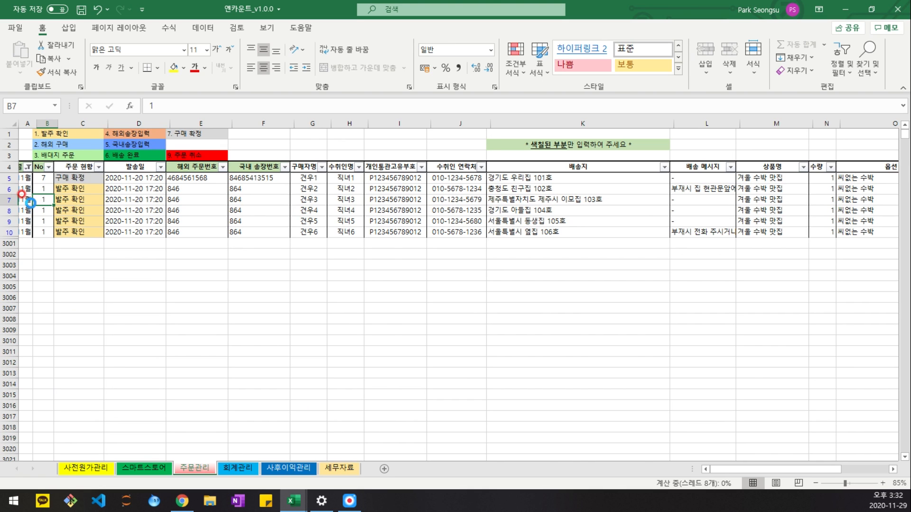
pyautogui.doubleClick(23, 210)
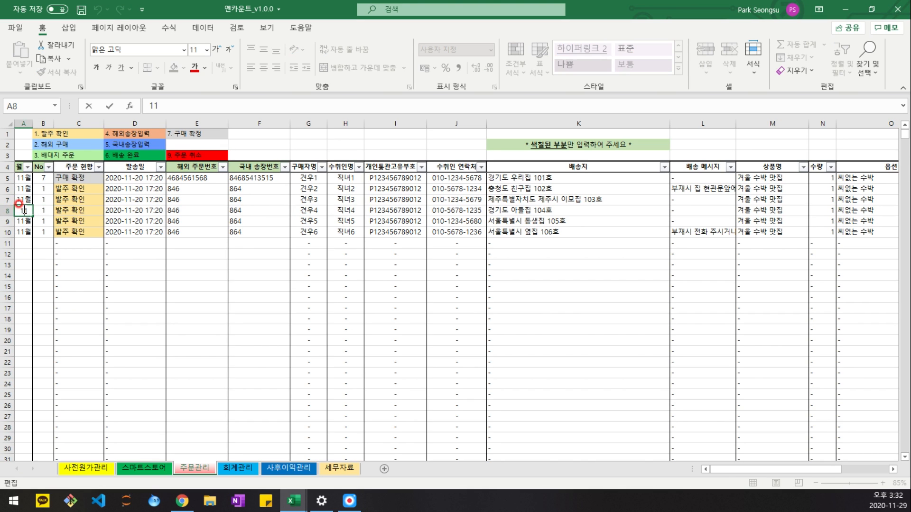
# Step: Confirm 10 in A8 and fill 10월 up through A5
pyautogui.press('Return')
pyautogui.click(23, 209)
pyautogui.moveTo(34, 215); pyautogui.dragTo(34, 177)
pyautogui.click(158, 212)
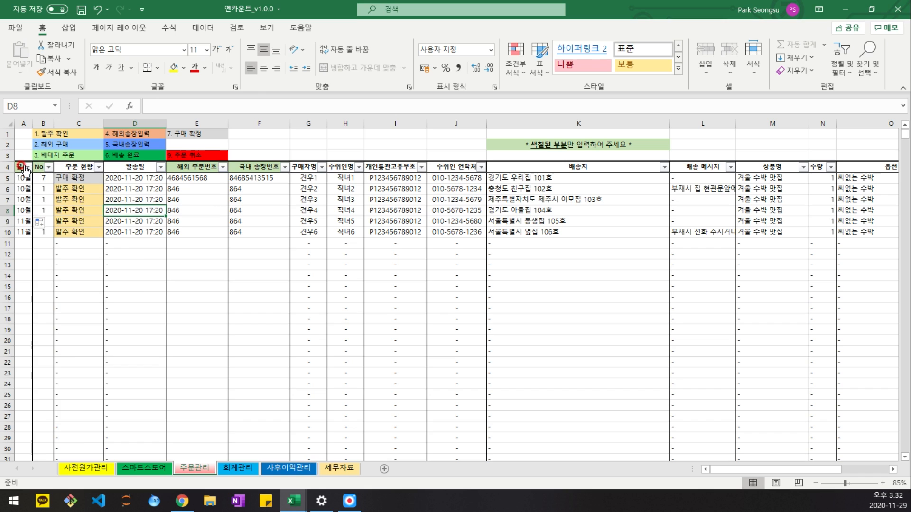
# Step: Filter the 월 column to 11월 only, excluding 10월 and (필드 값 없음)
pyautogui.click(27, 167)
pyautogui.click(34, 312)
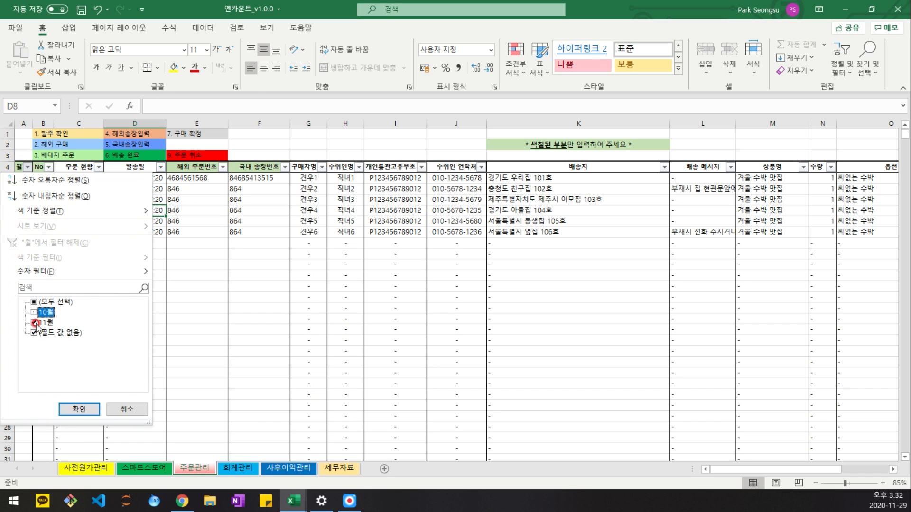
pyautogui.click(35, 332)
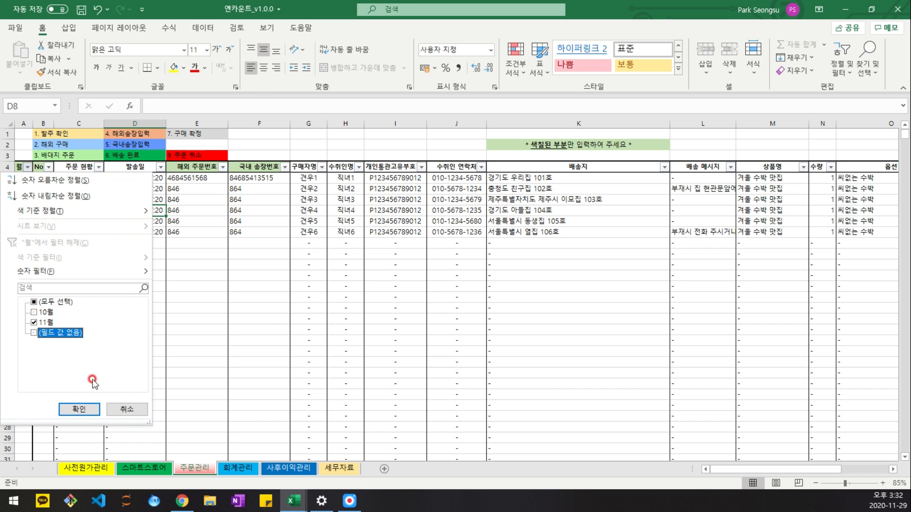
pyautogui.click(87, 408)
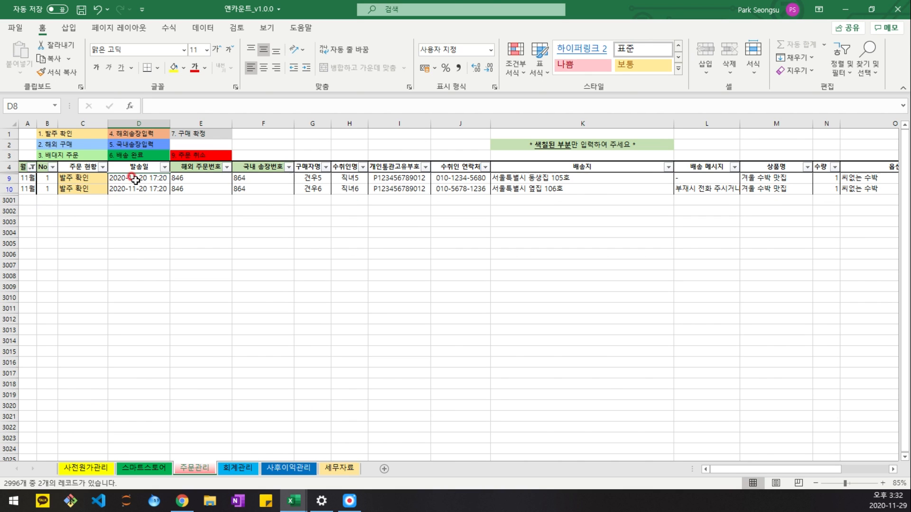
# Step: Clear the 월 filter so all months are shown again
pyautogui.click(52, 167)
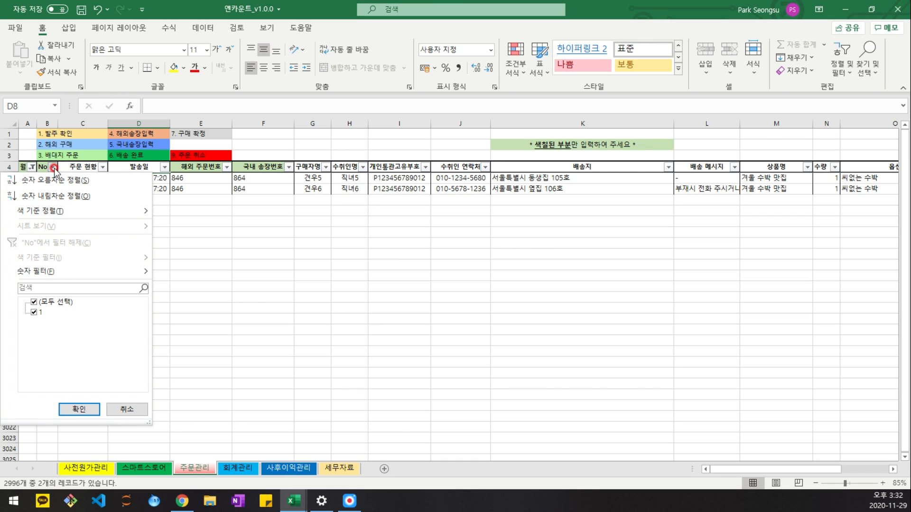
pyautogui.click(125, 411)
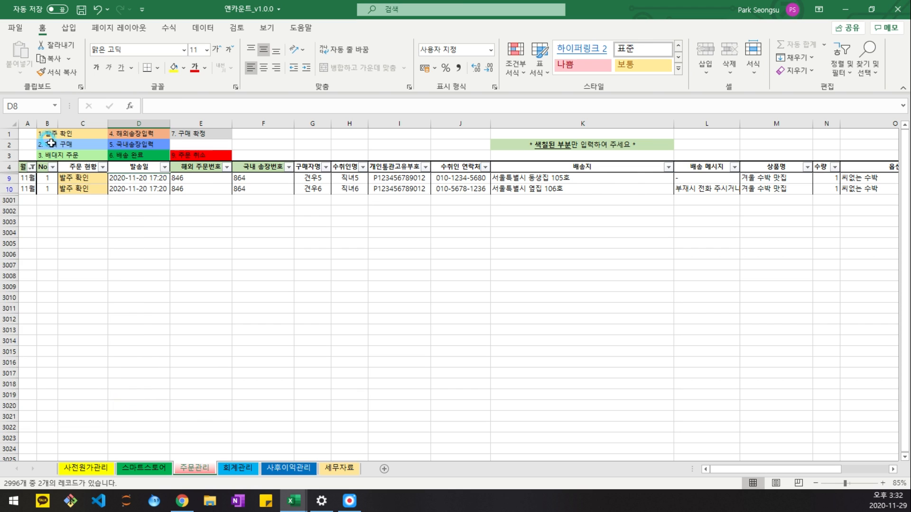
pyautogui.click(31, 166)
pyautogui.click(33, 302)
pyautogui.click(79, 409)
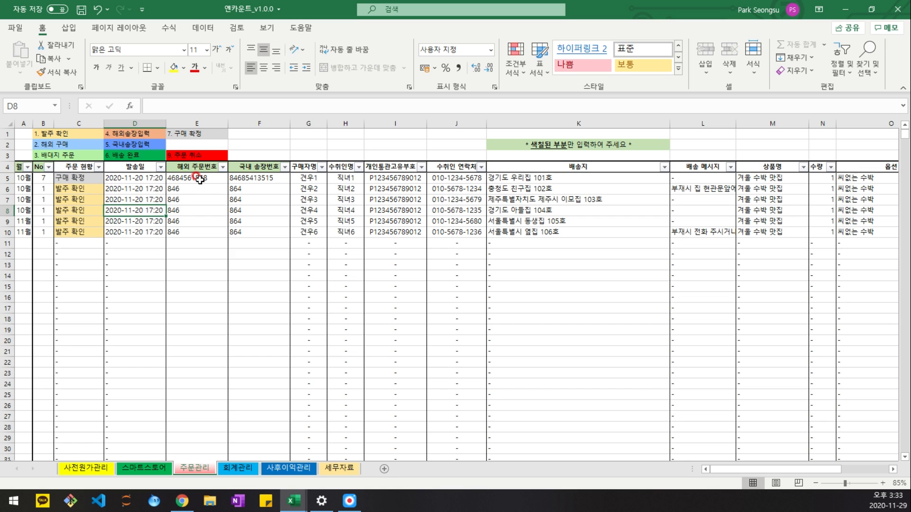
# Step: Filter the No column to exclude 1, leaving only the No 7 구매 확정 order
pyautogui.click(48, 167)
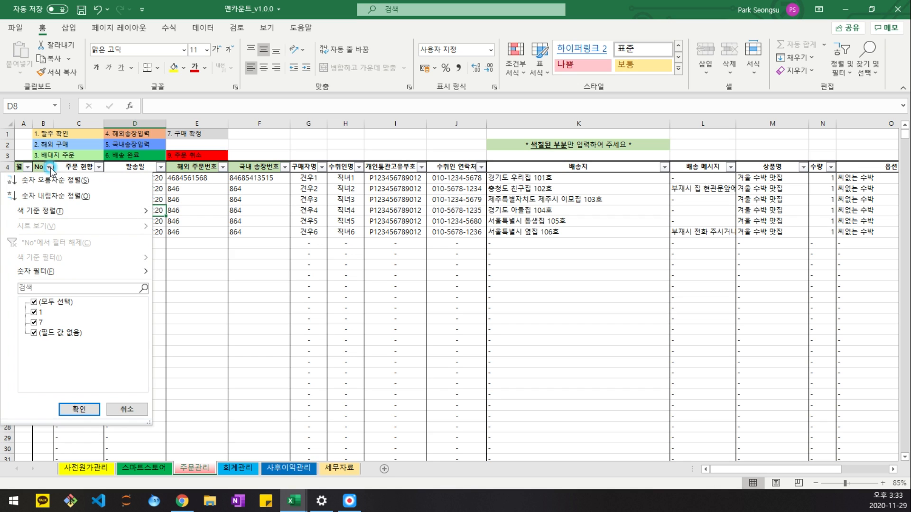
pyautogui.click(35, 312)
pyautogui.click(78, 408)
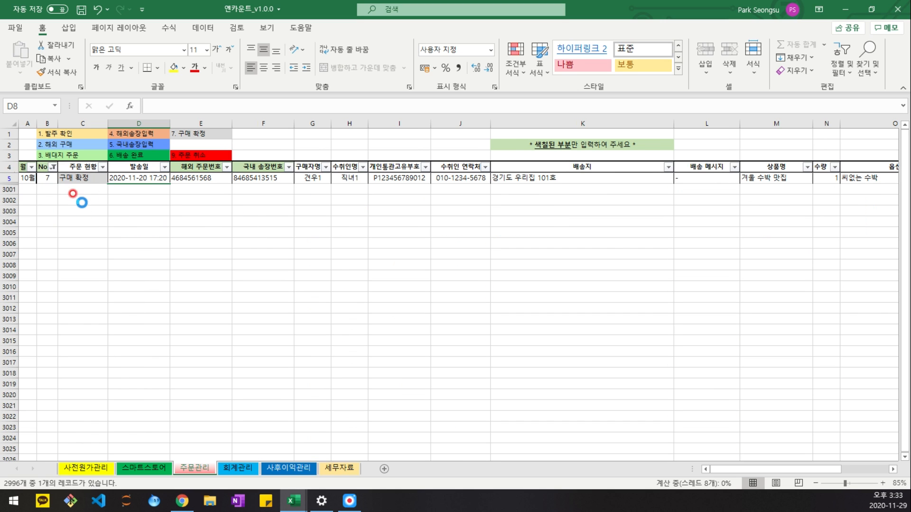